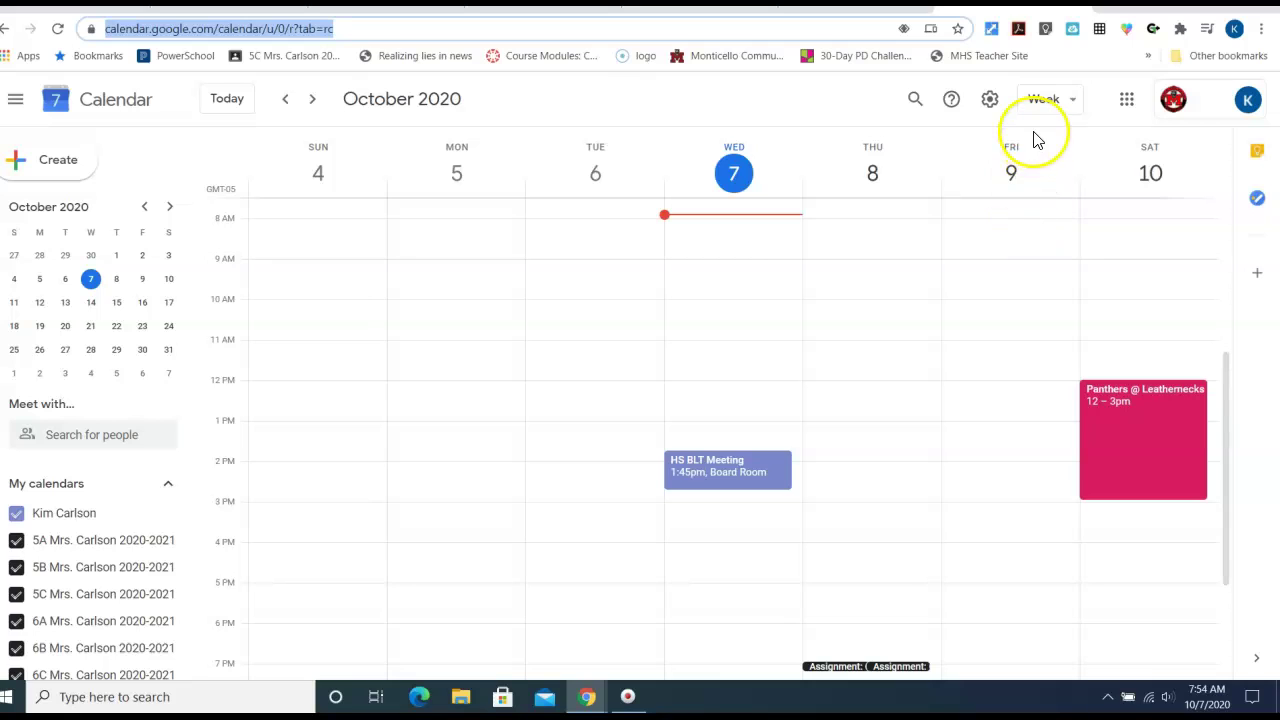
# Switch the calendar to month view, then back to week view.
pyautogui.click(1079, 102)
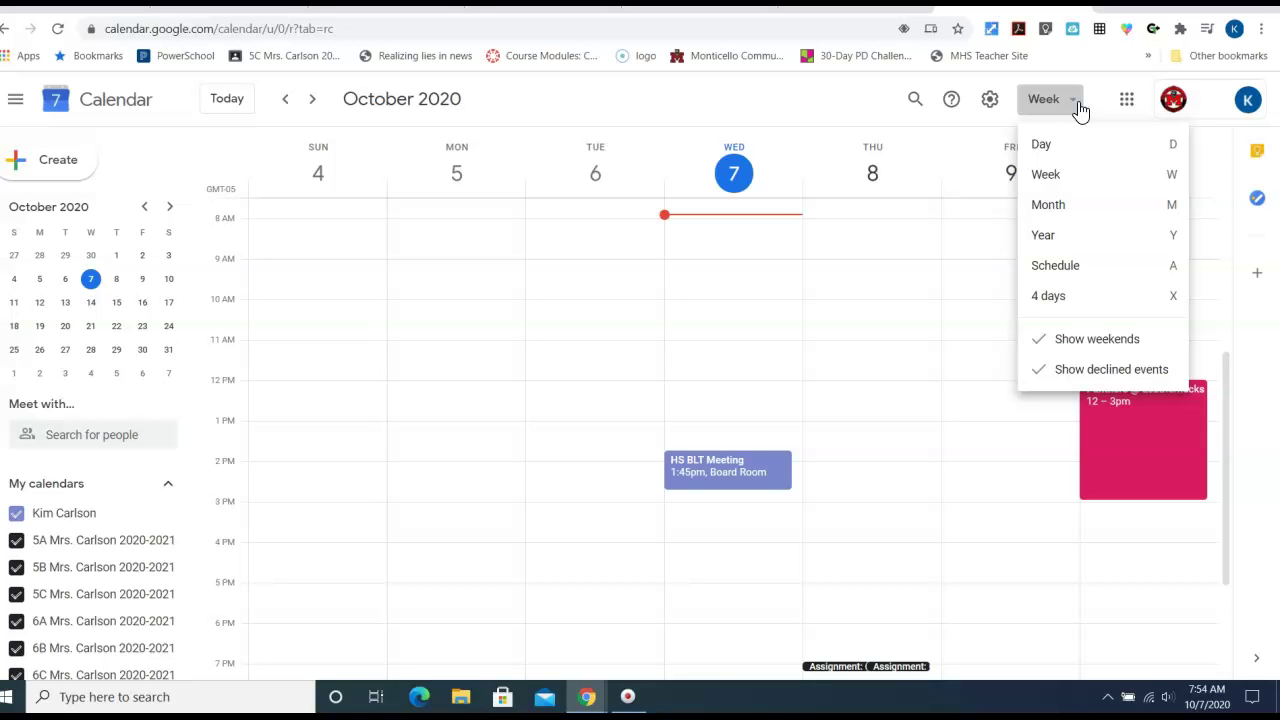
pyautogui.click(1080, 207)
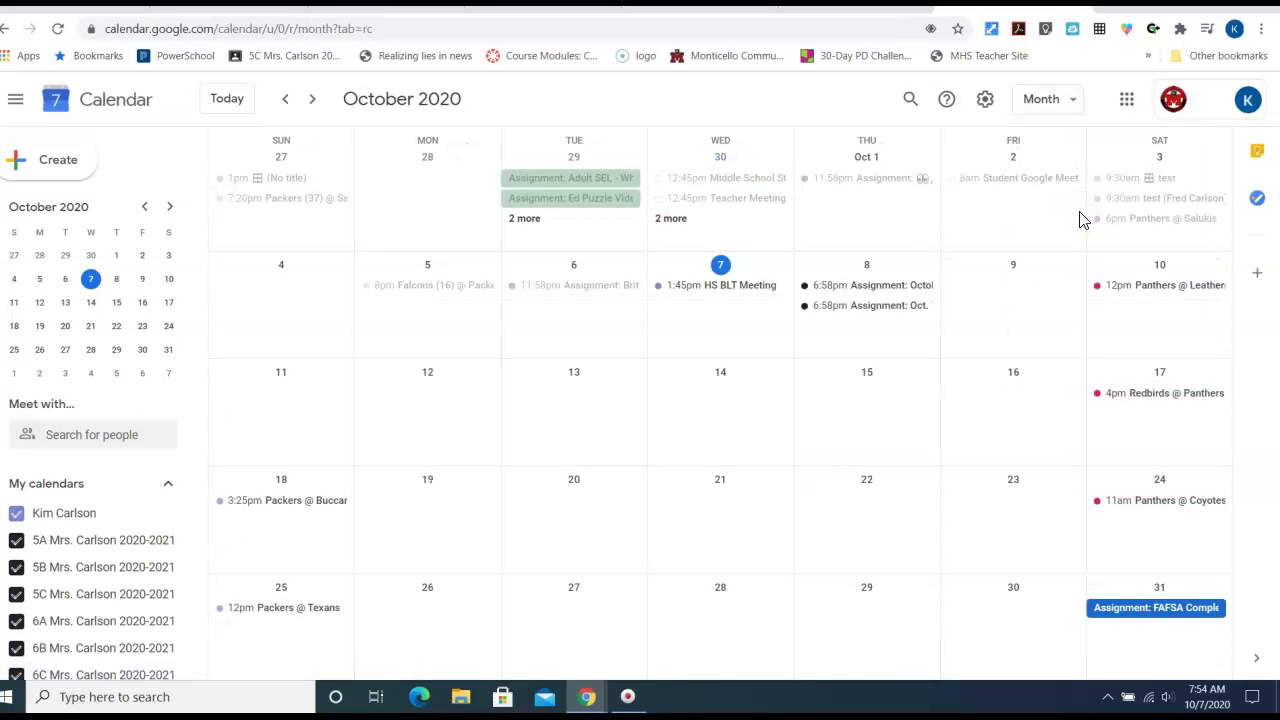
pyautogui.click(1068, 102)
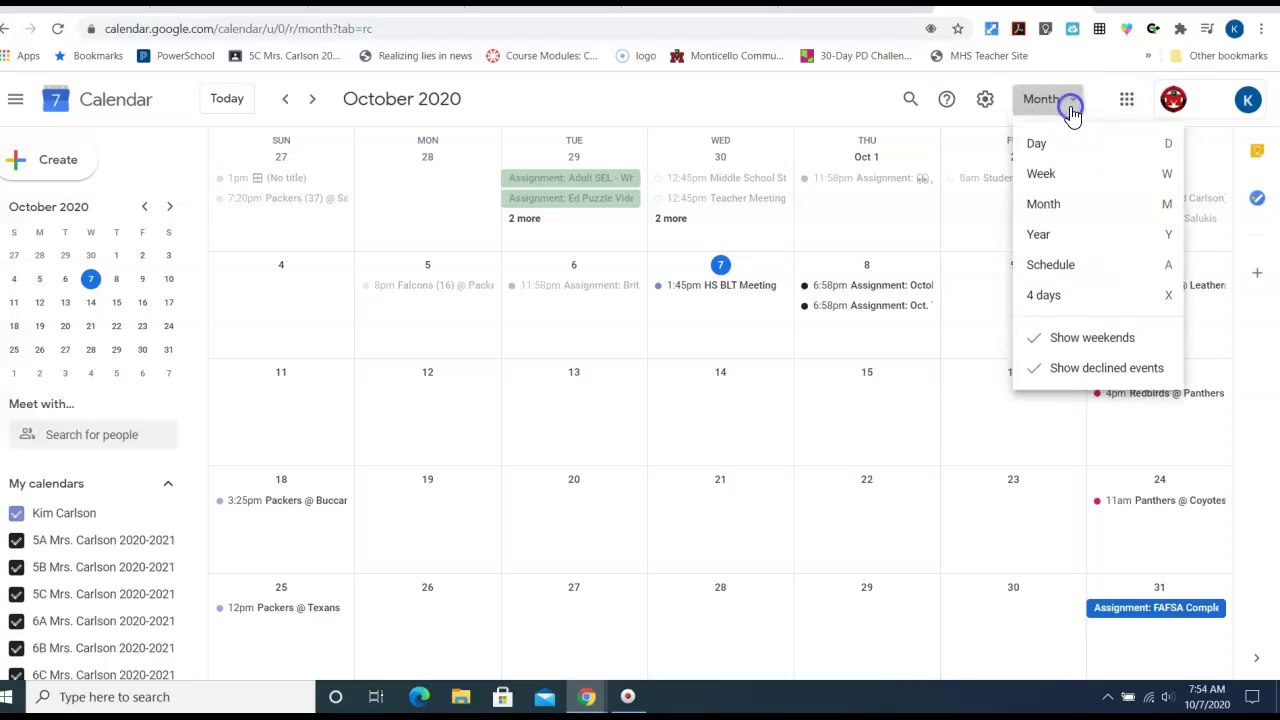
pyautogui.click(1077, 176)
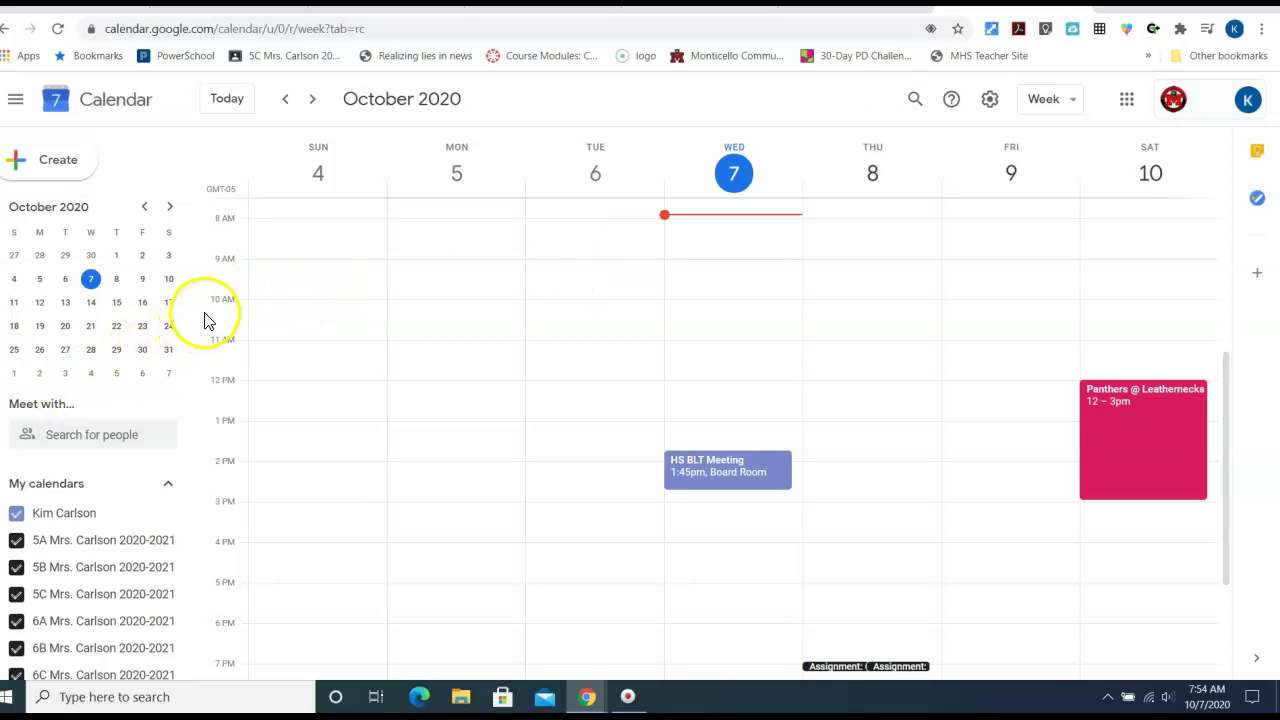
# Create a new calendar named 'Parent Teacher Conferences' and return to the calendar.
pyautogui.moveTo(197, 309); pyautogui.dragTo(197, 600)
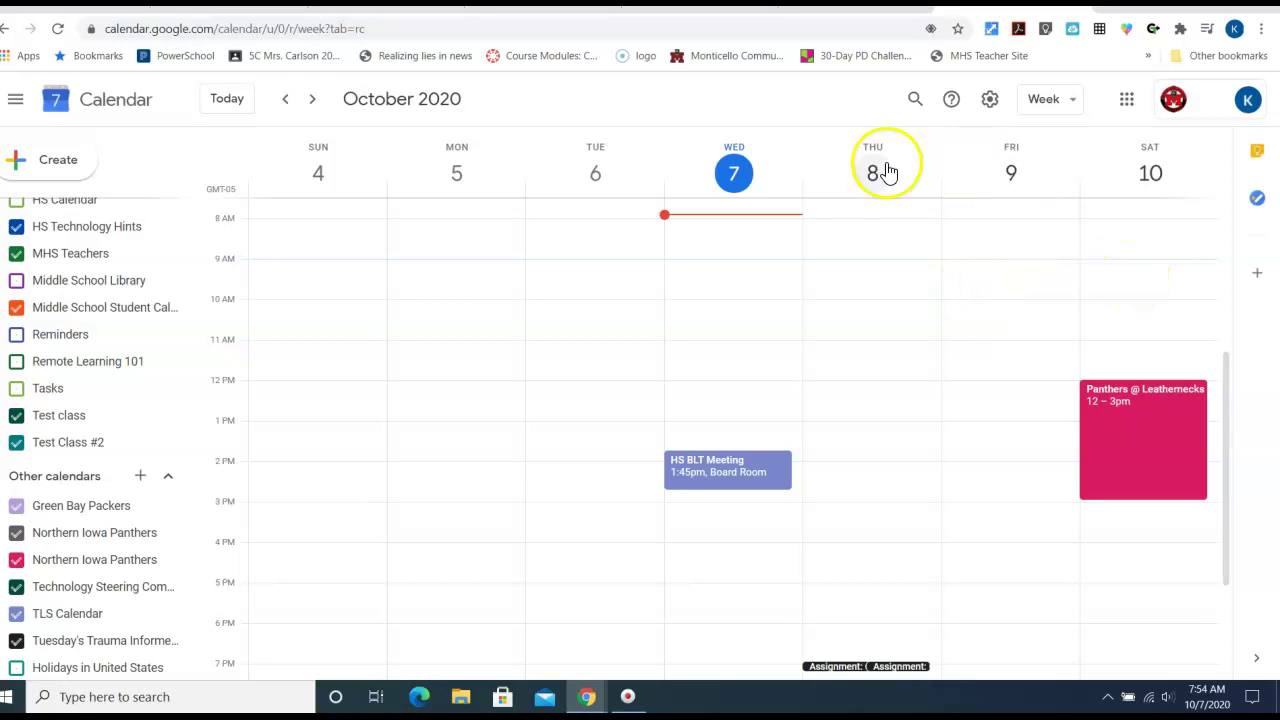
pyautogui.click(141, 481)
pyautogui.click(170, 521)
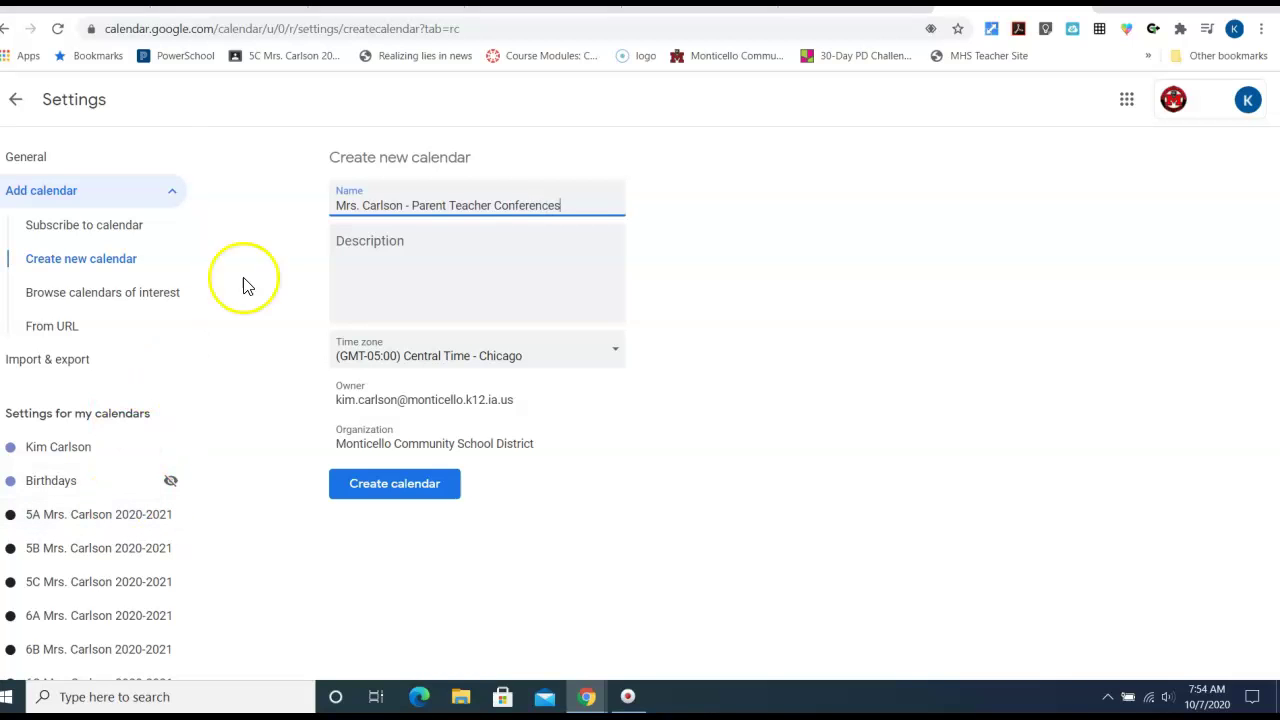
pyautogui.click(386, 489)
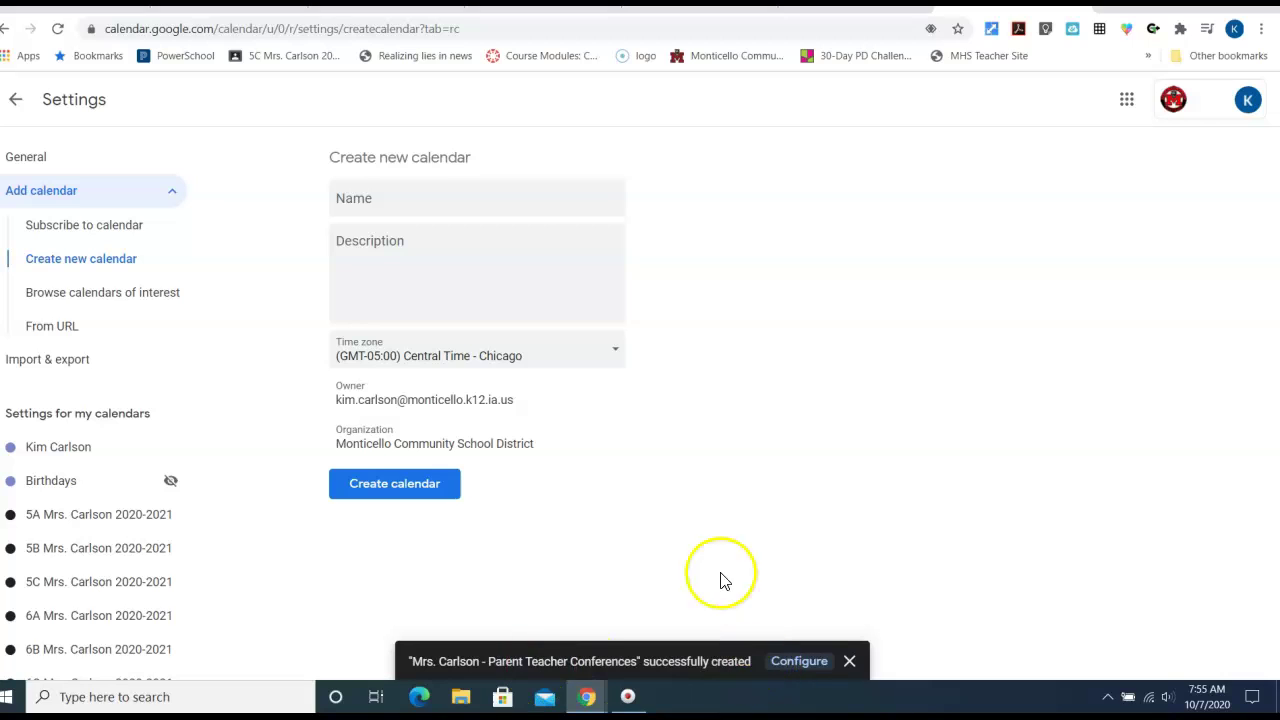
pyautogui.click(16, 104)
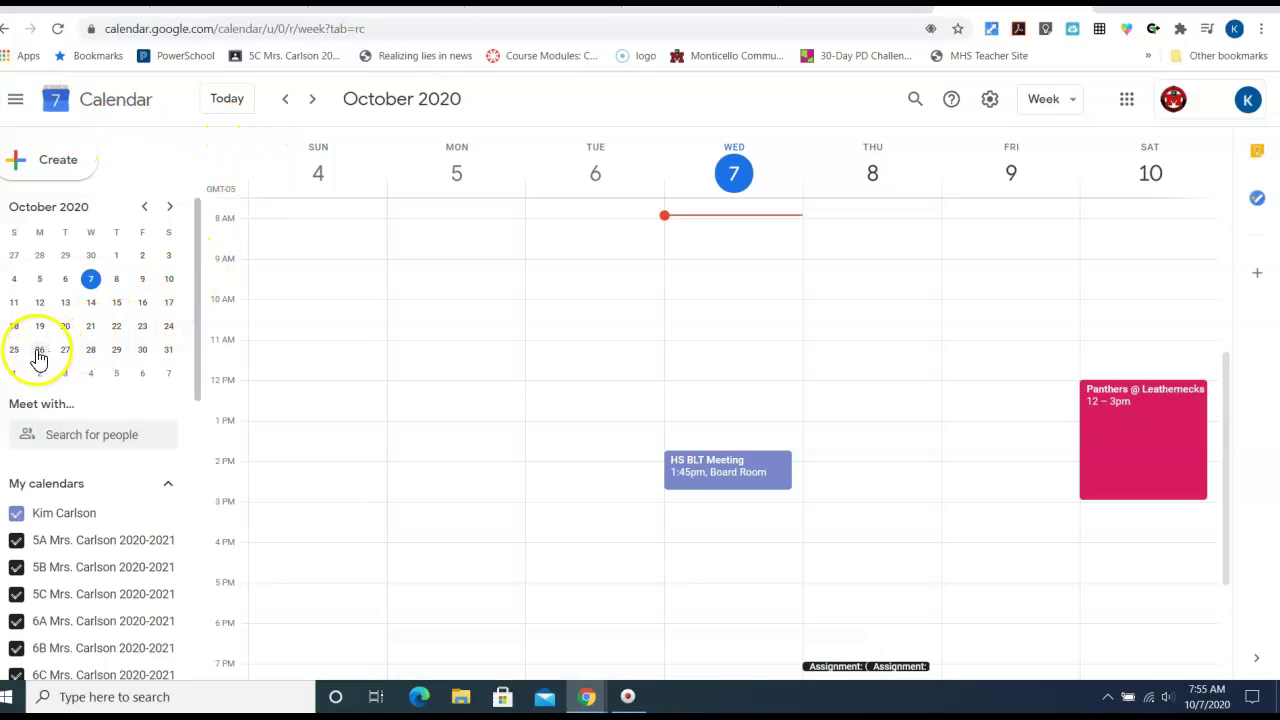
# Jump to the October 25–31 week and start a draft event Monday, October 26 at 4pm.
pyautogui.click(39, 352)
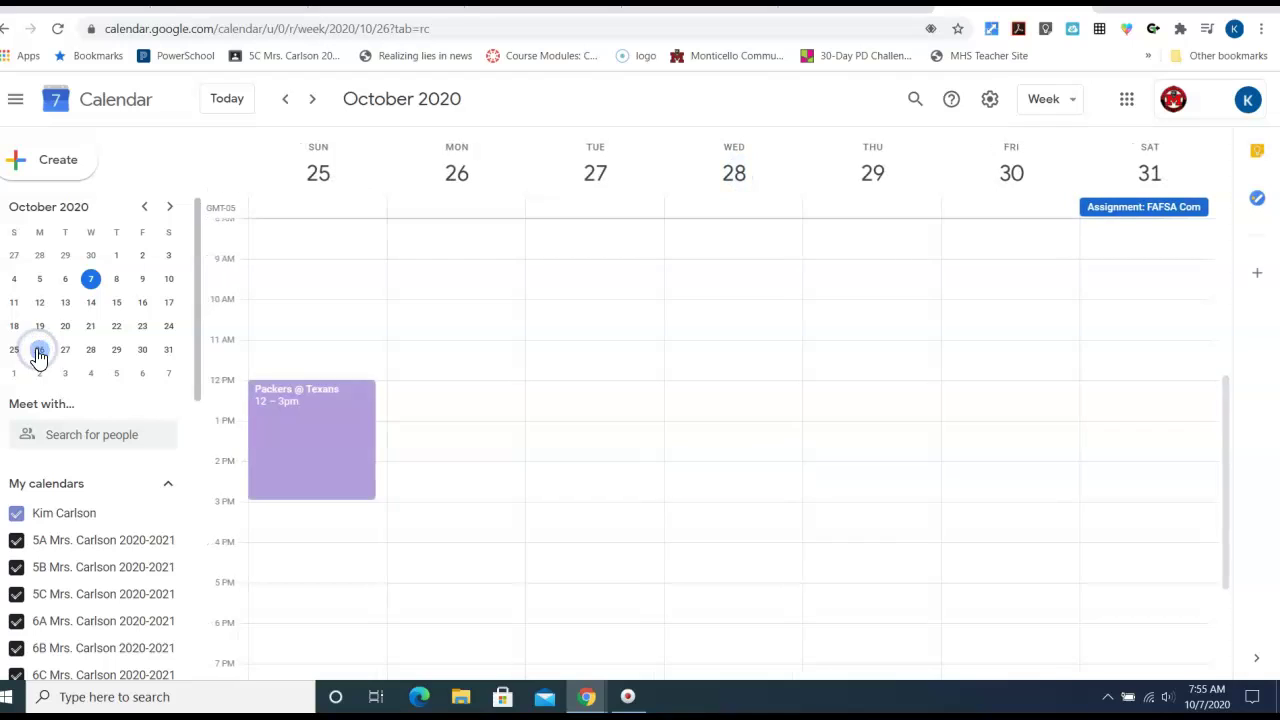
pyautogui.click(425, 557)
# Save 10-minute appointment slots for Monday Oct 26, 4:00–5:30pm, in Parent Teacher Conferences.
pyautogui.click(425, 557)
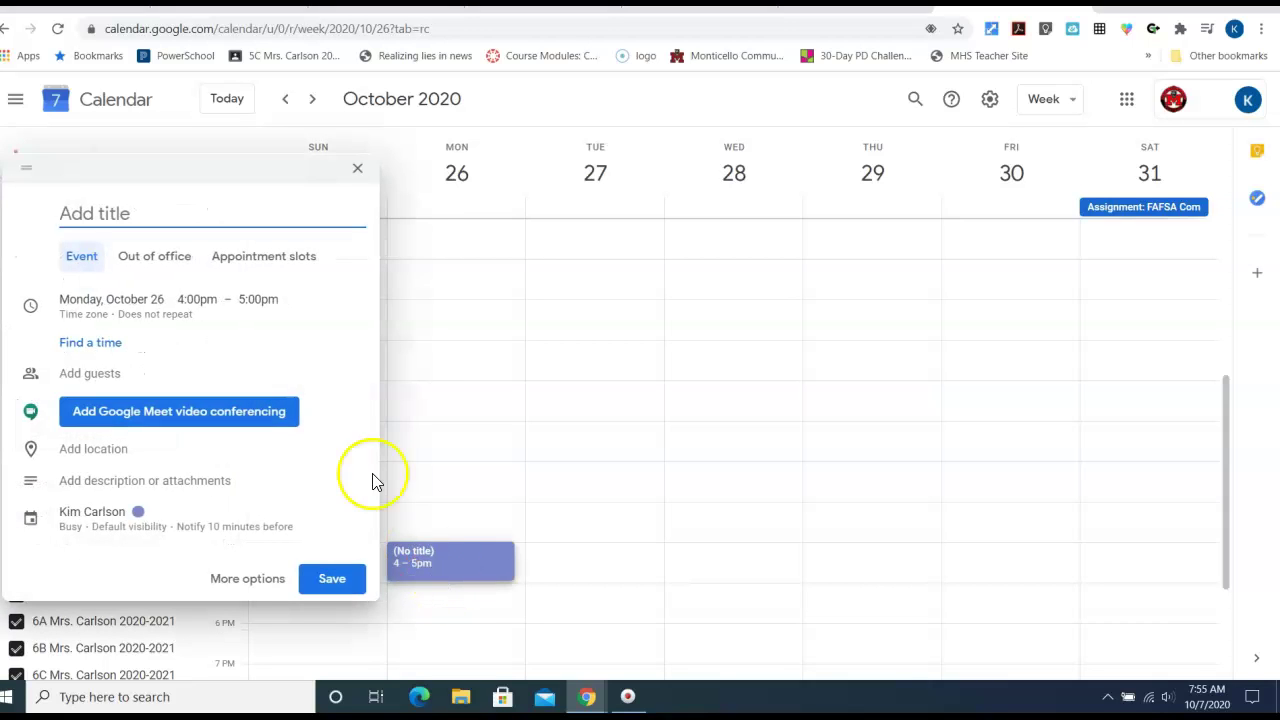
pyautogui.click(277, 270)
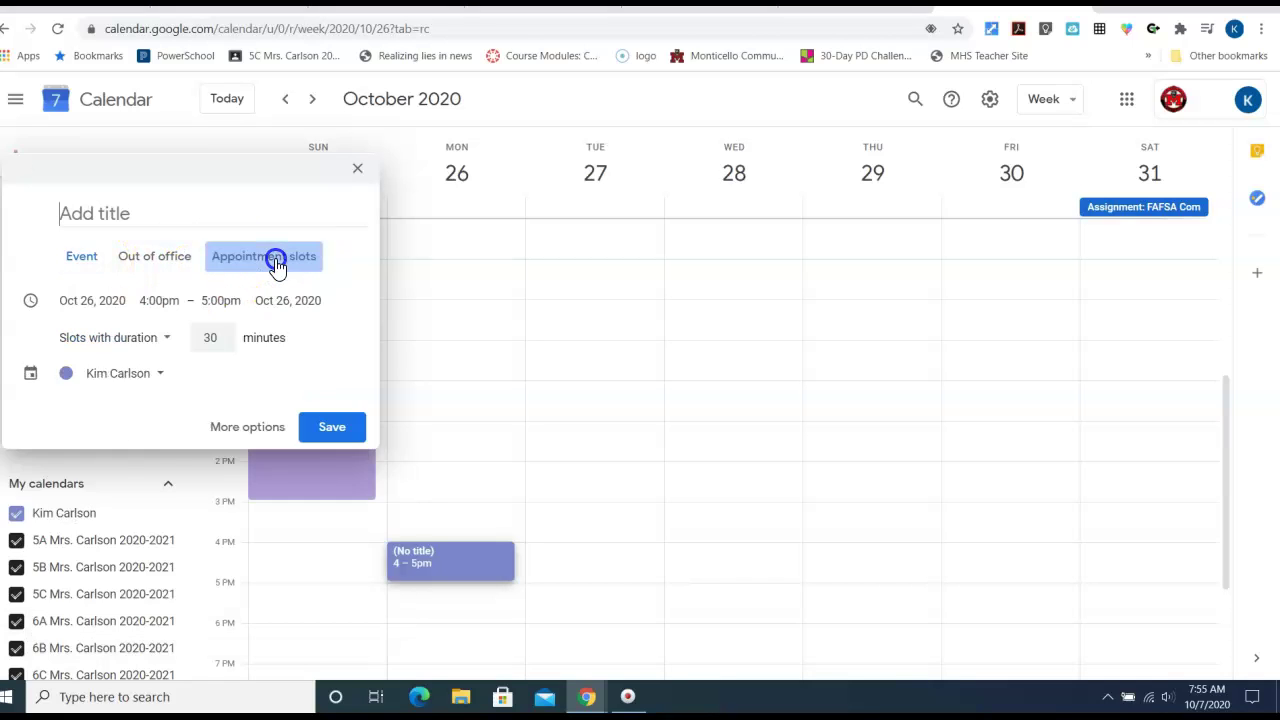
pyautogui.click(219, 300)
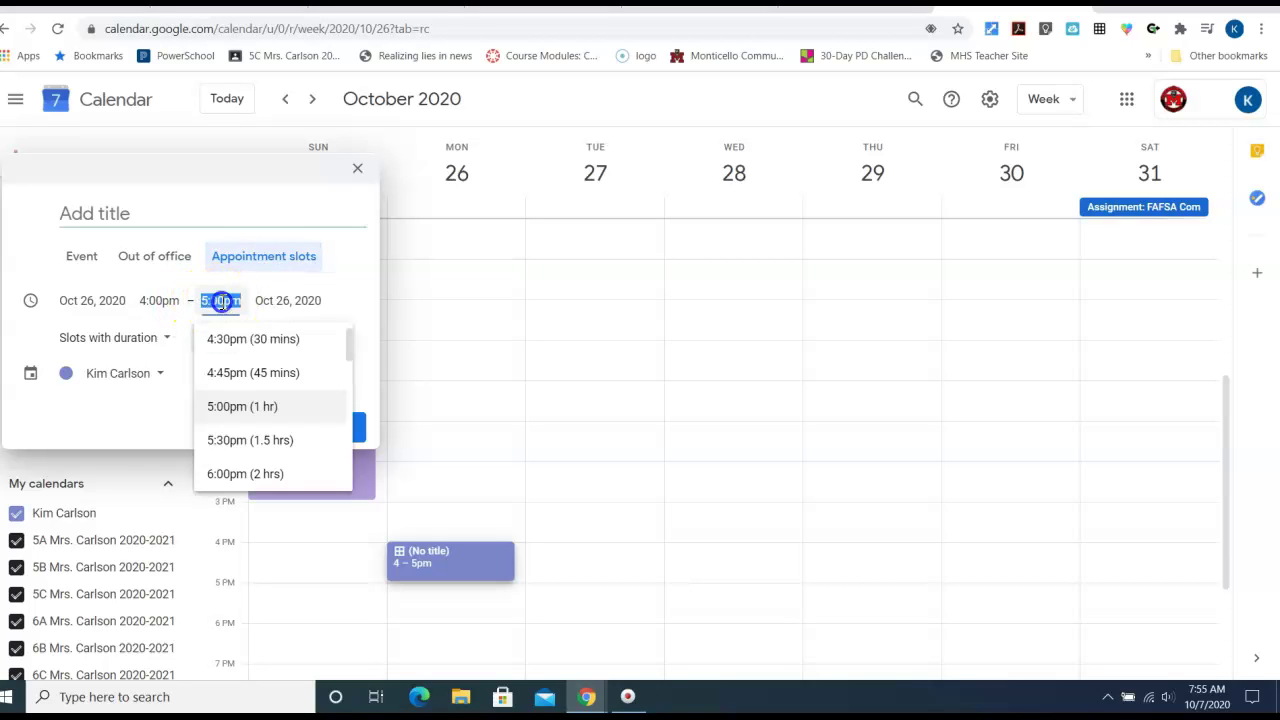
pyautogui.click(234, 440)
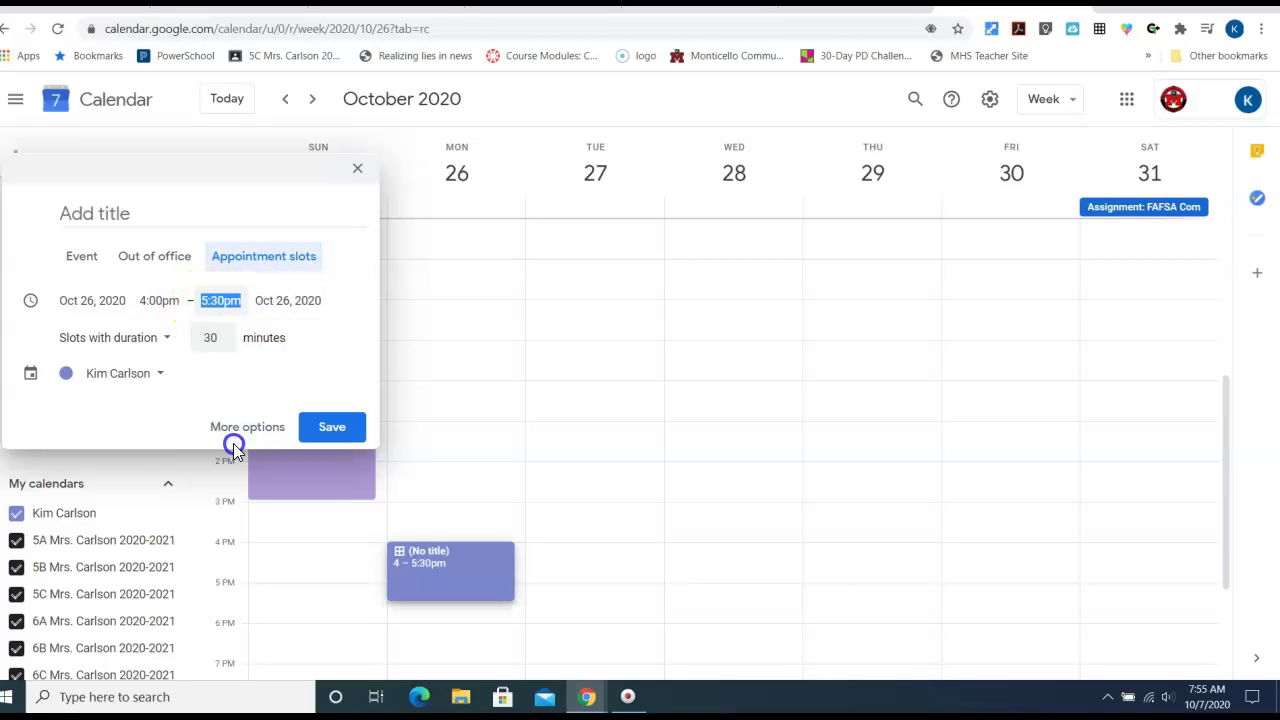
pyautogui.click(160, 375)
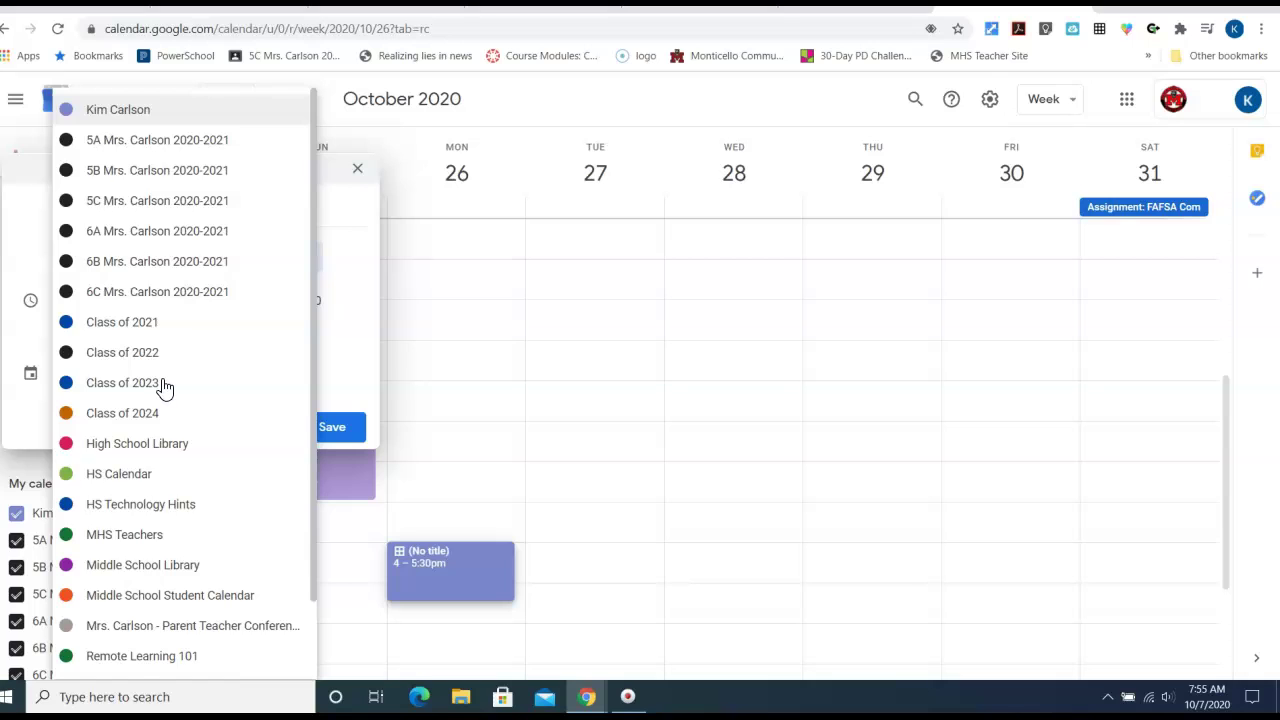
pyautogui.scroll(-2, 163, 389)
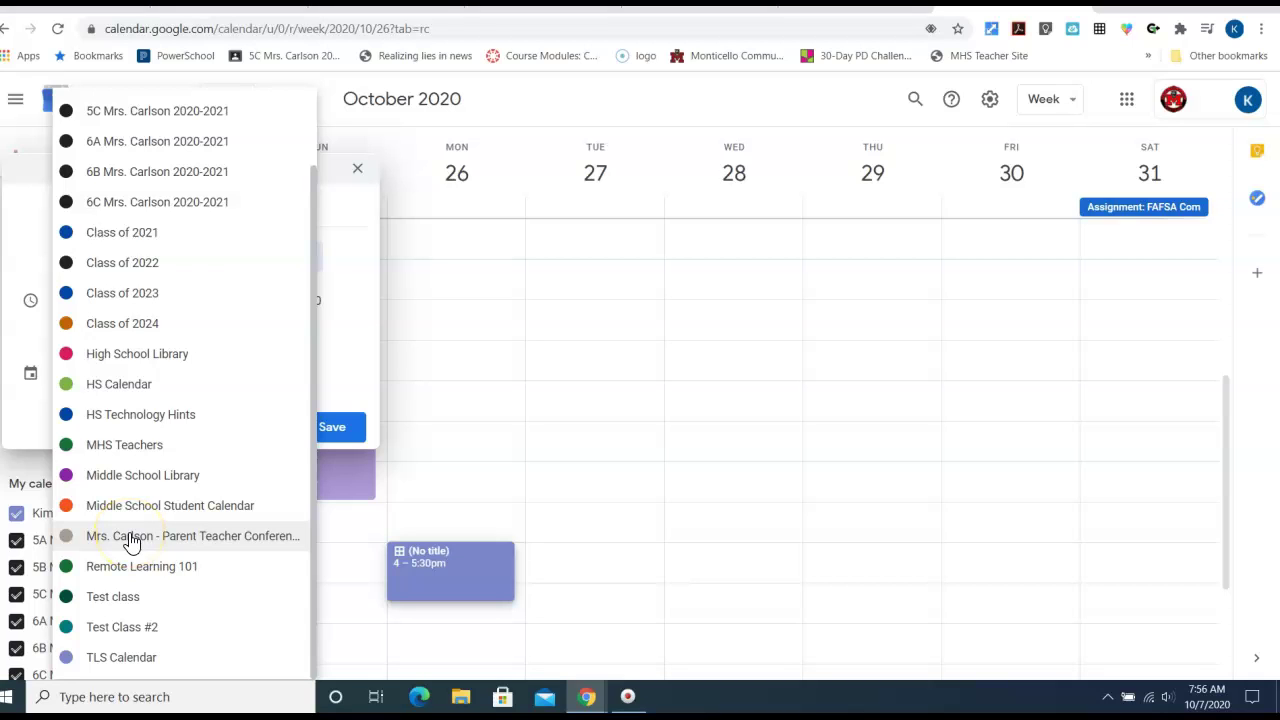
pyautogui.click(131, 541)
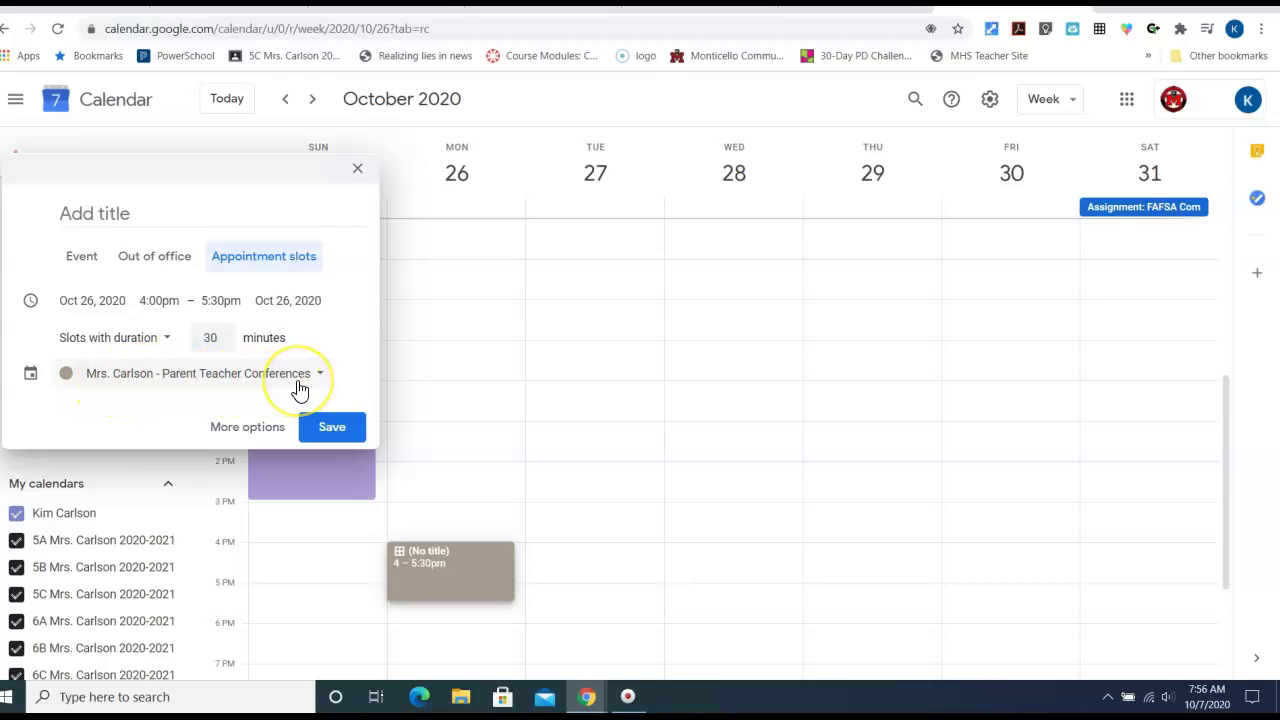
pyautogui.click(211, 338)
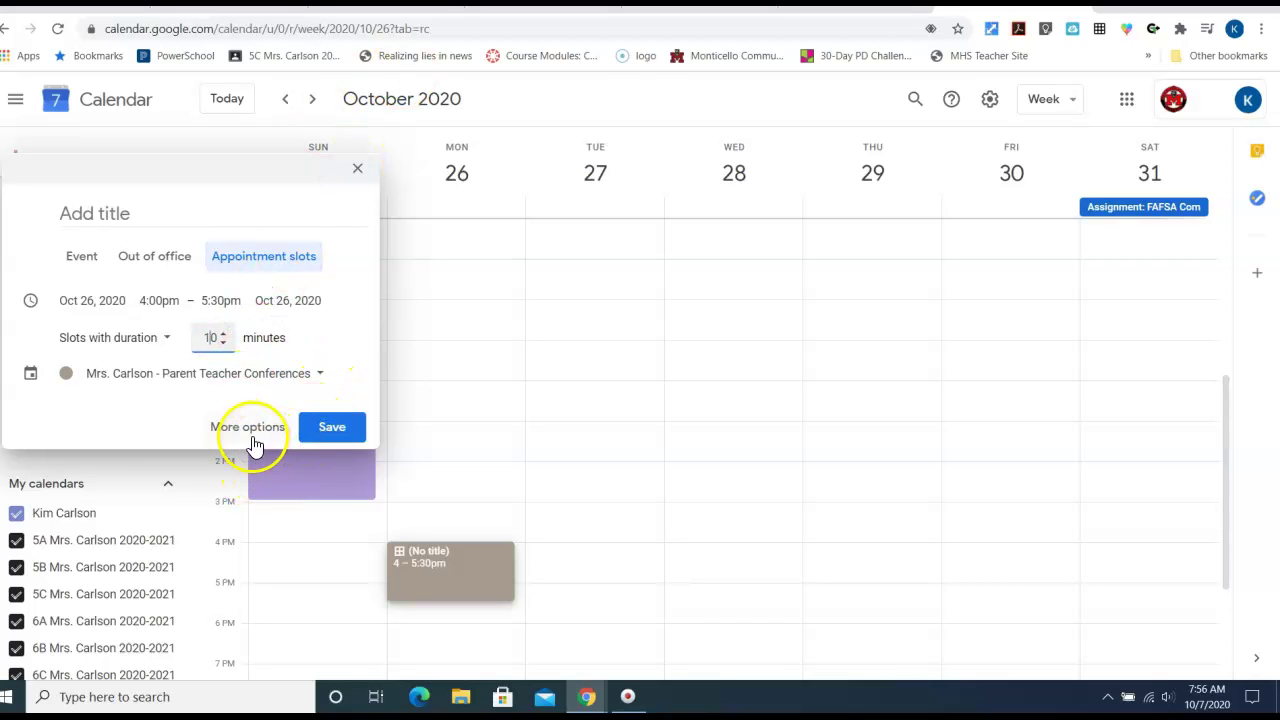
pyautogui.click(334, 428)
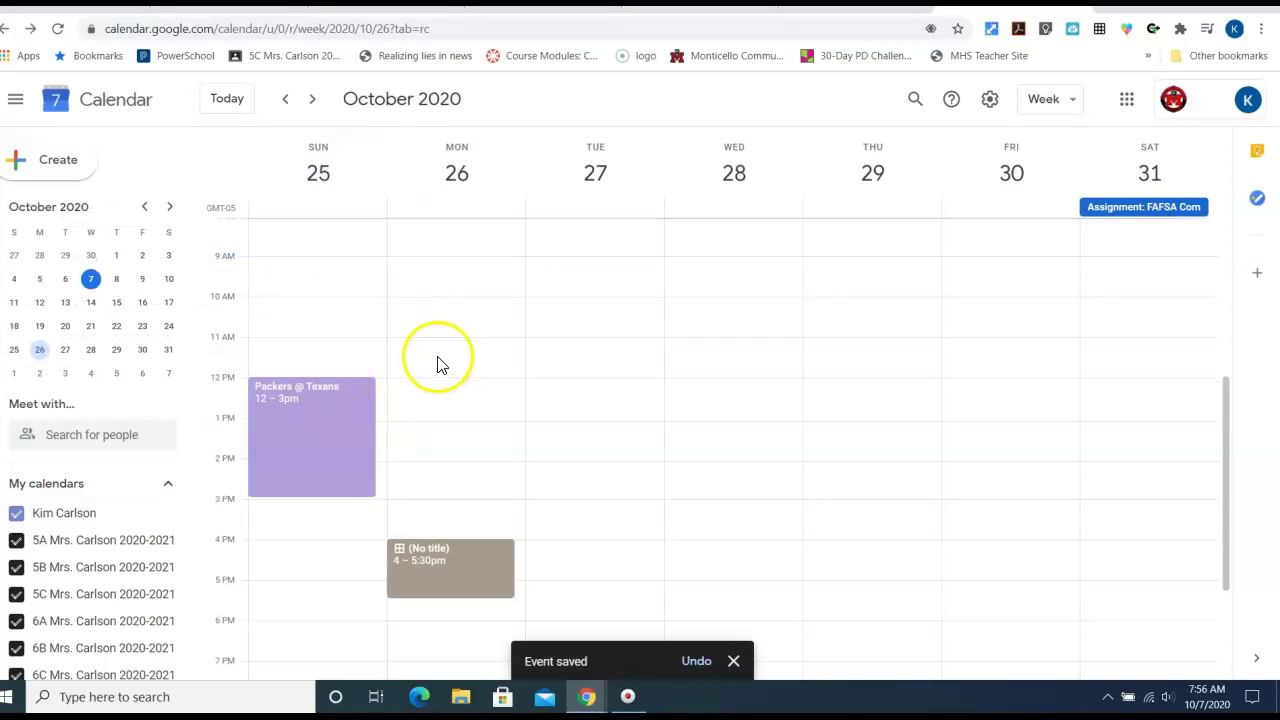
# Save a second block of 10-minute slots, Monday 6:00–8:00pm, in Parent Teacher Conferences.
pyautogui.scroll(-2, 434, 360)
pyautogui.click(418, 458)
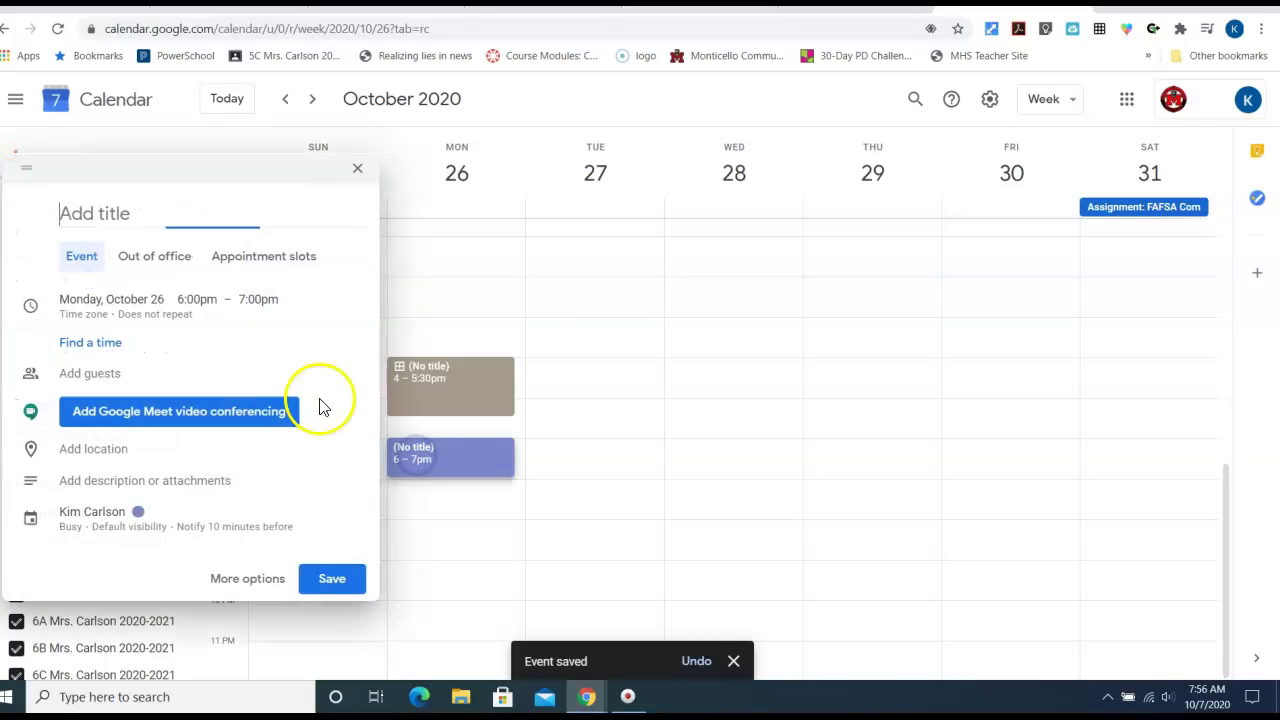
pyautogui.click(251, 257)
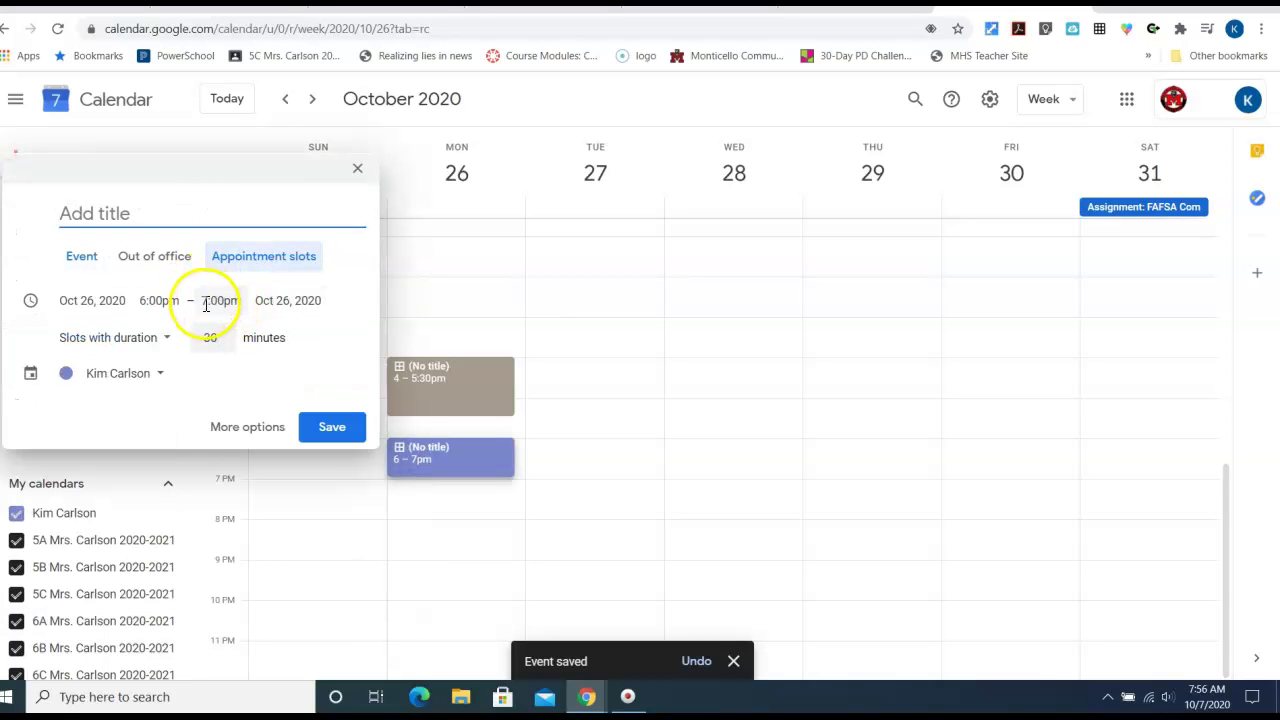
pyautogui.click(210, 301)
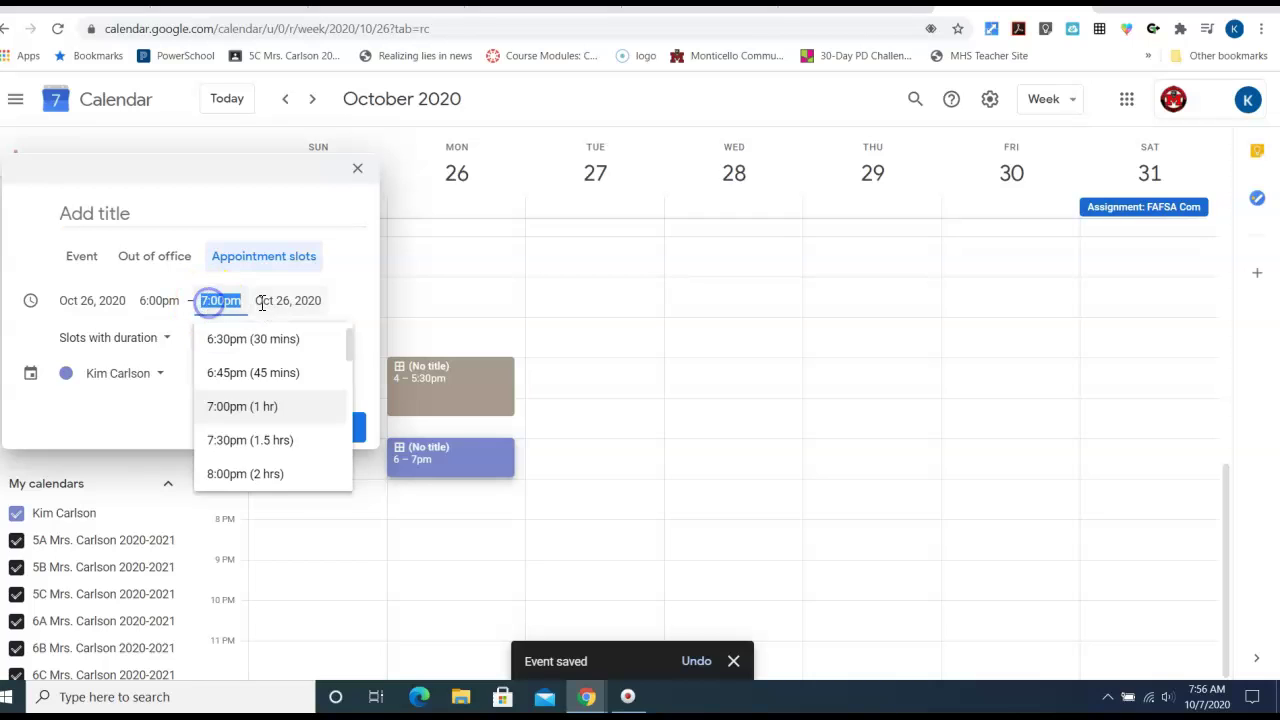
pyautogui.click(222, 482)
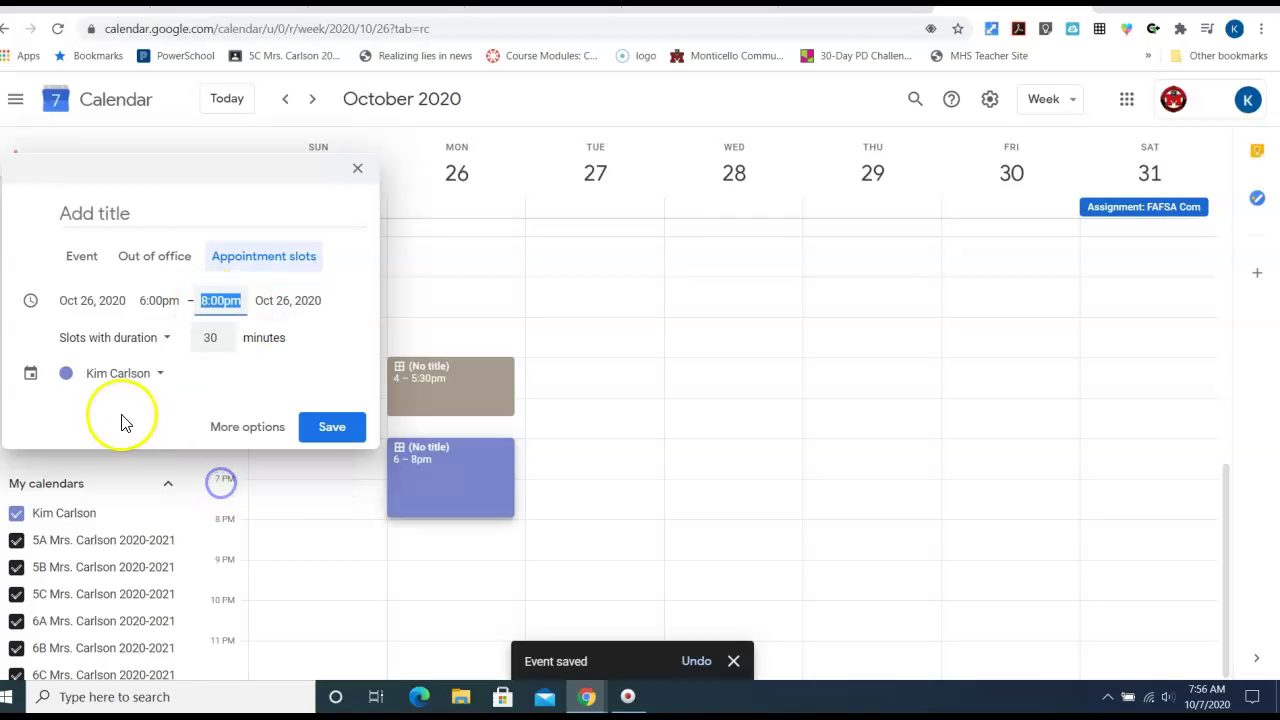
pyautogui.click(212, 338)
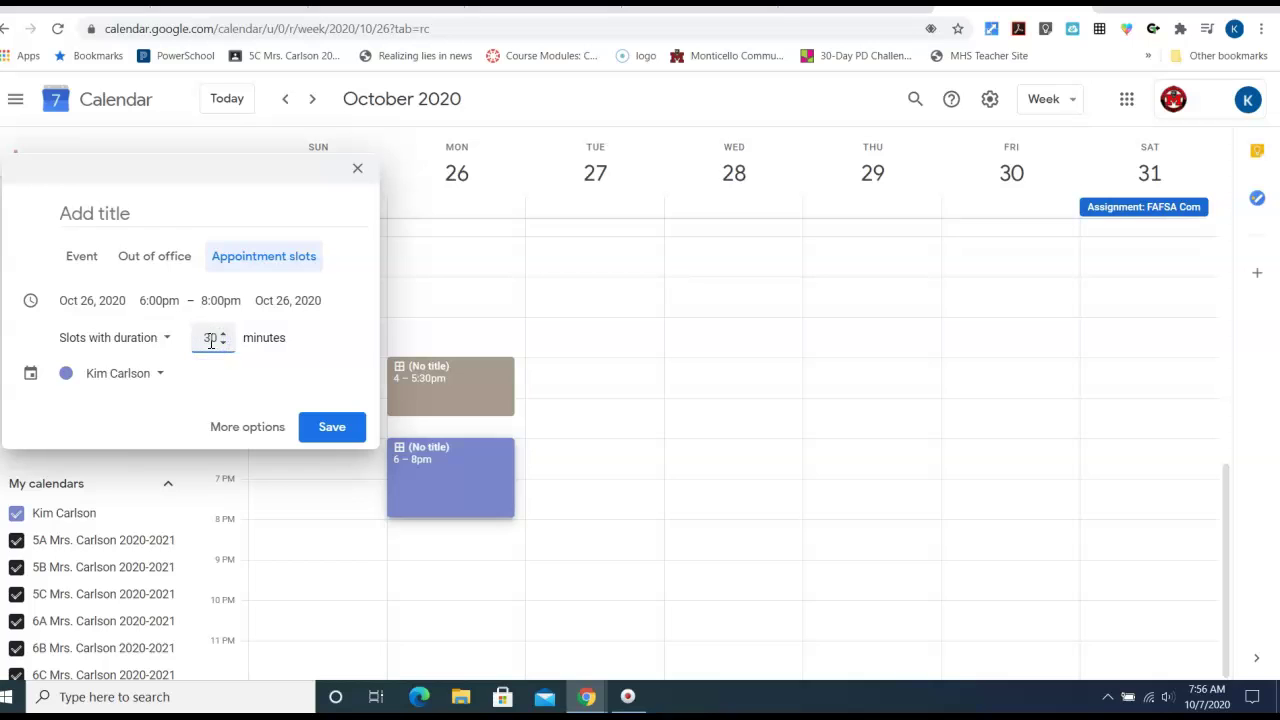
pyautogui.click(114, 374)
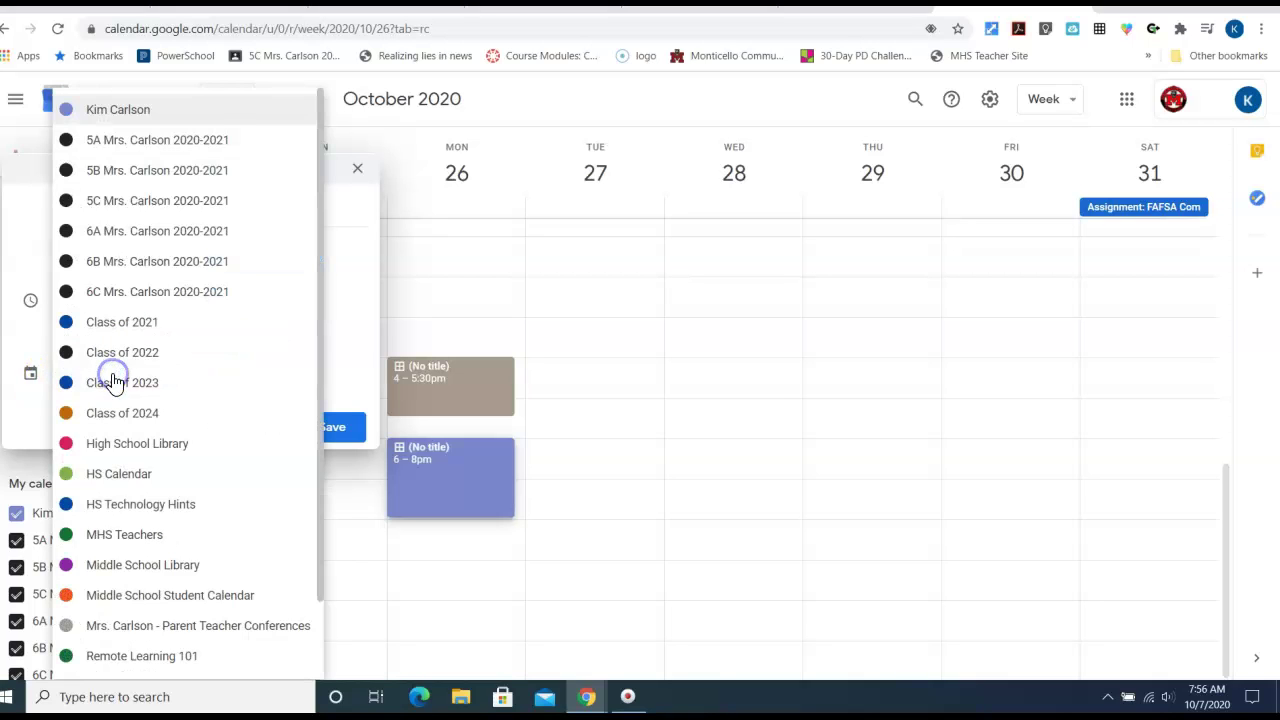
pyautogui.click(110, 625)
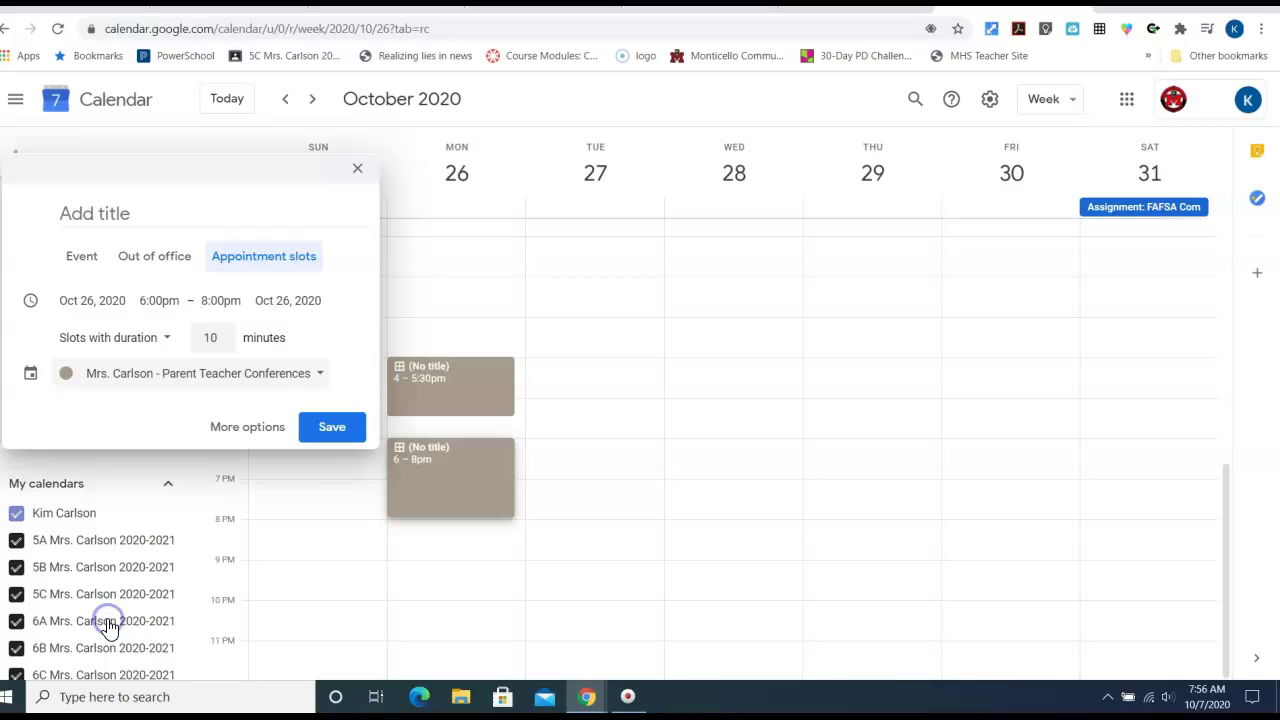
pyautogui.click(333, 428)
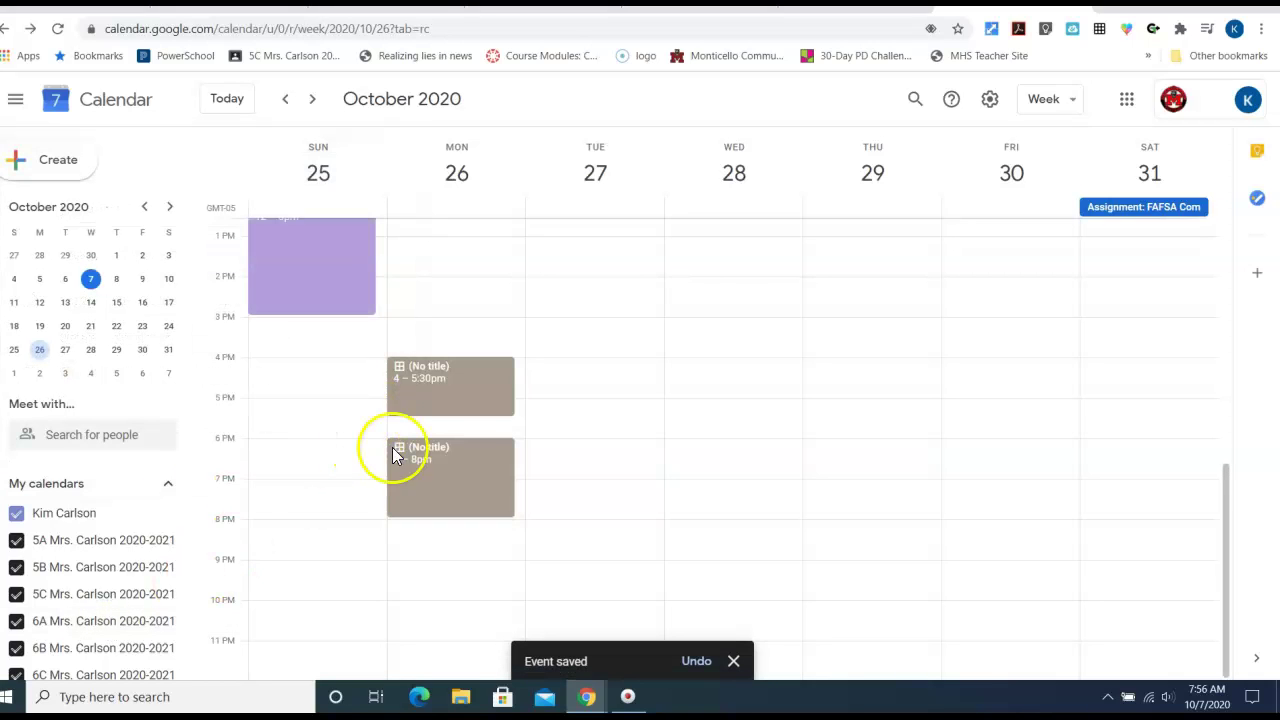
pyautogui.click(445, 397)
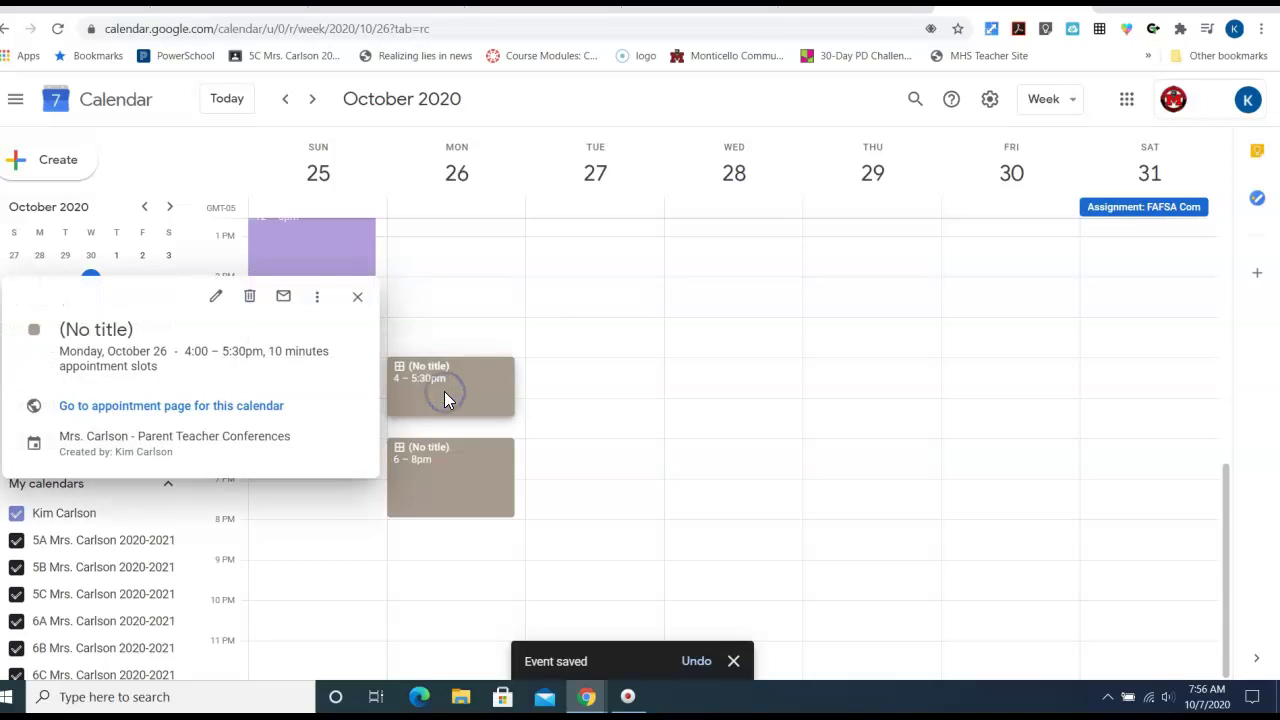
# Open the public appointment sign-up page and advance it three weeks to October 25–31.
pyautogui.click(216, 406)
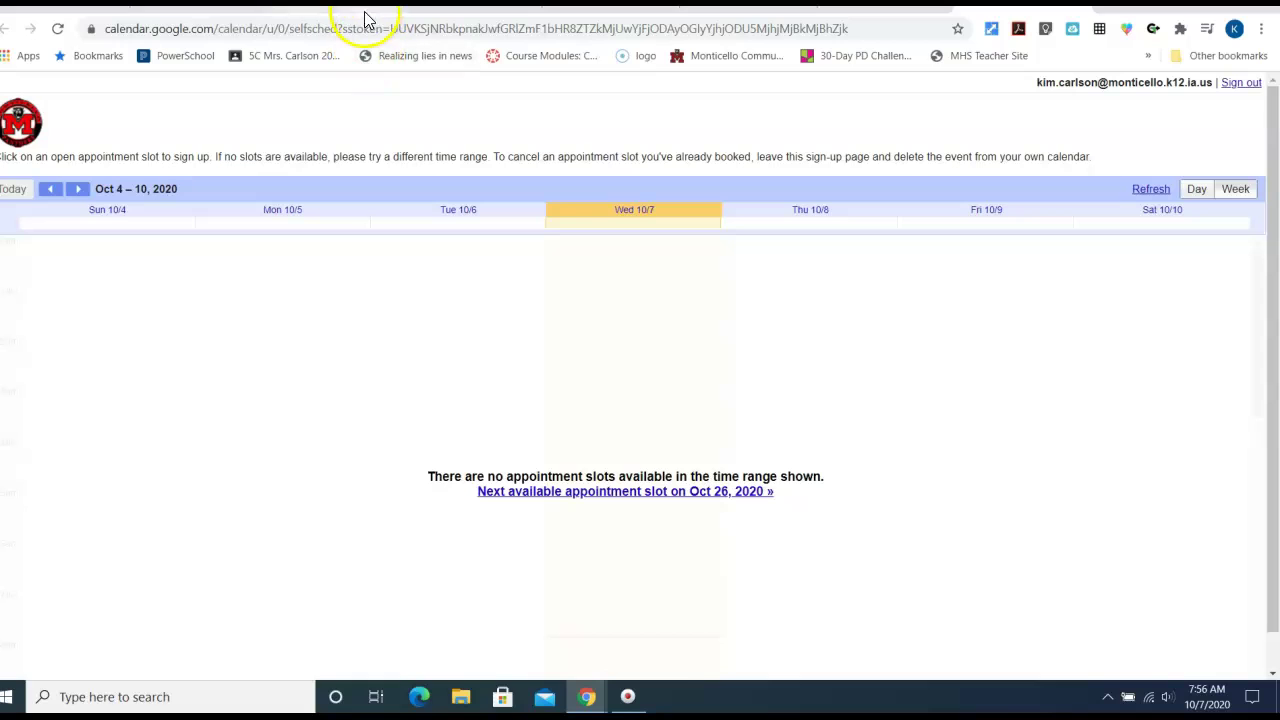
pyautogui.click(79, 190)
pyautogui.click(79, 190)
pyautogui.click(79, 190)
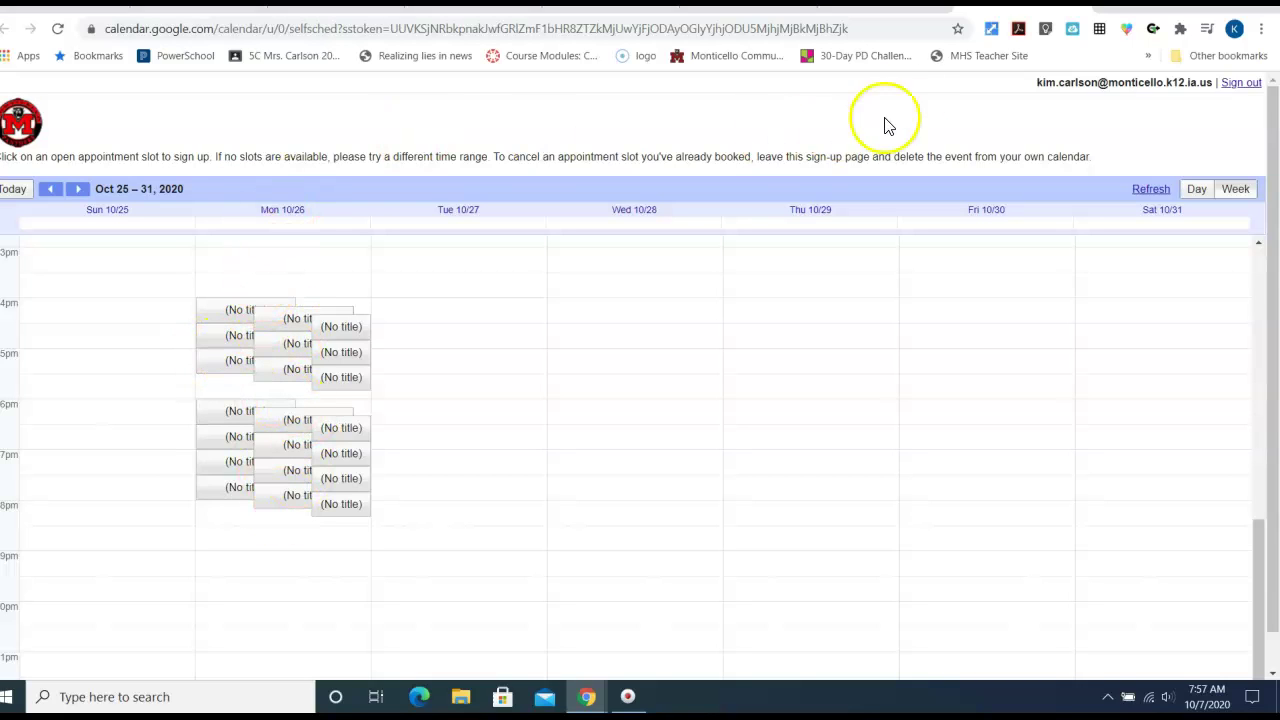
# Copy the sign-up page URL and load it in the incognito browser window.
pyautogui.click(855, 28)
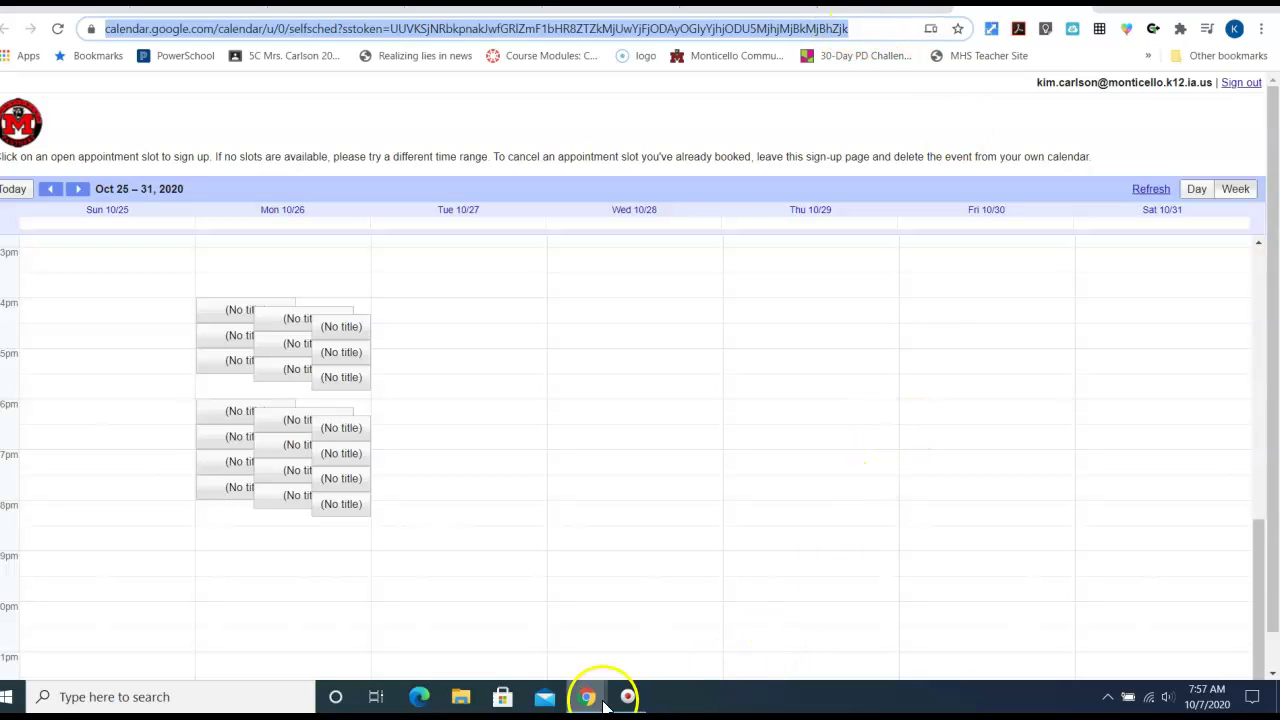
pyautogui.moveTo(587, 697)
pyautogui.click(674, 622)
pyautogui.click(157, 24)
pyautogui.write('https://calendar.google.com/calendar/u/0/selfsched?sstoken=UUVKSjNRbkpnakJwfGRlZmF1bHR8ZTZkMjUwYjFjODAyOGIyYjhjODU5MjhjMjBkMjBhZjk')
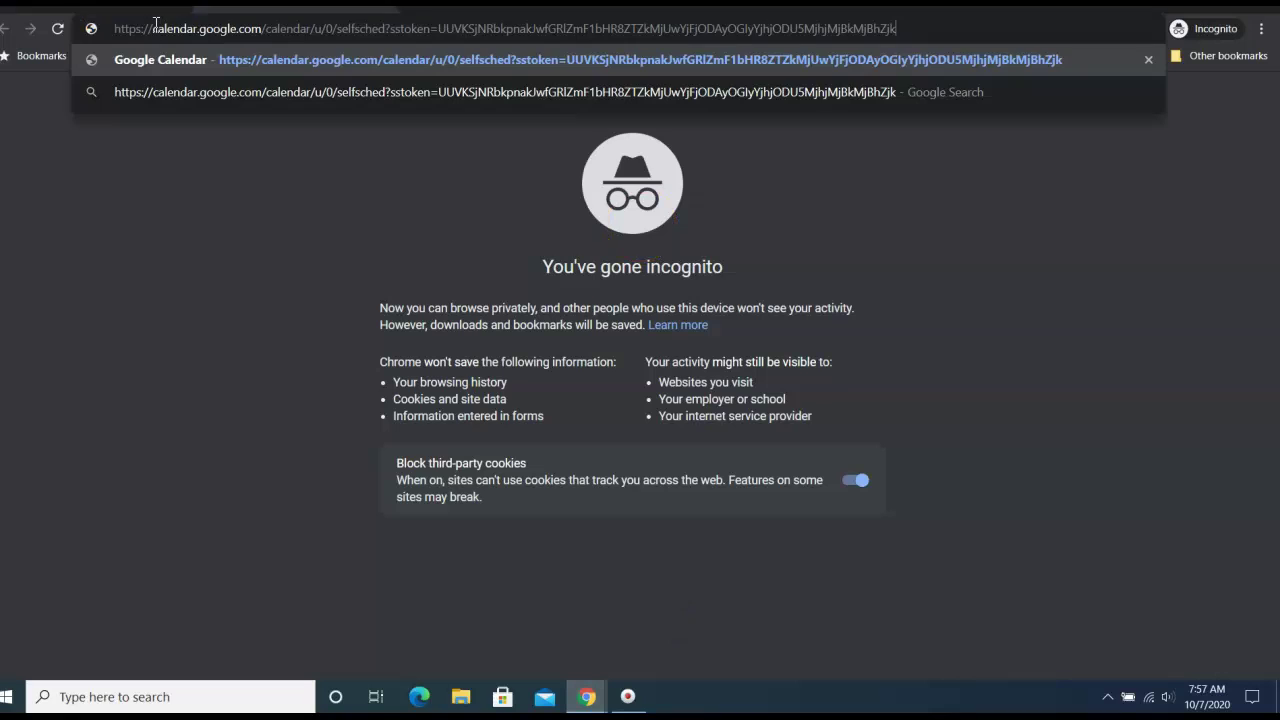
pyautogui.click(157, 50)
pyautogui.click(157, 52)
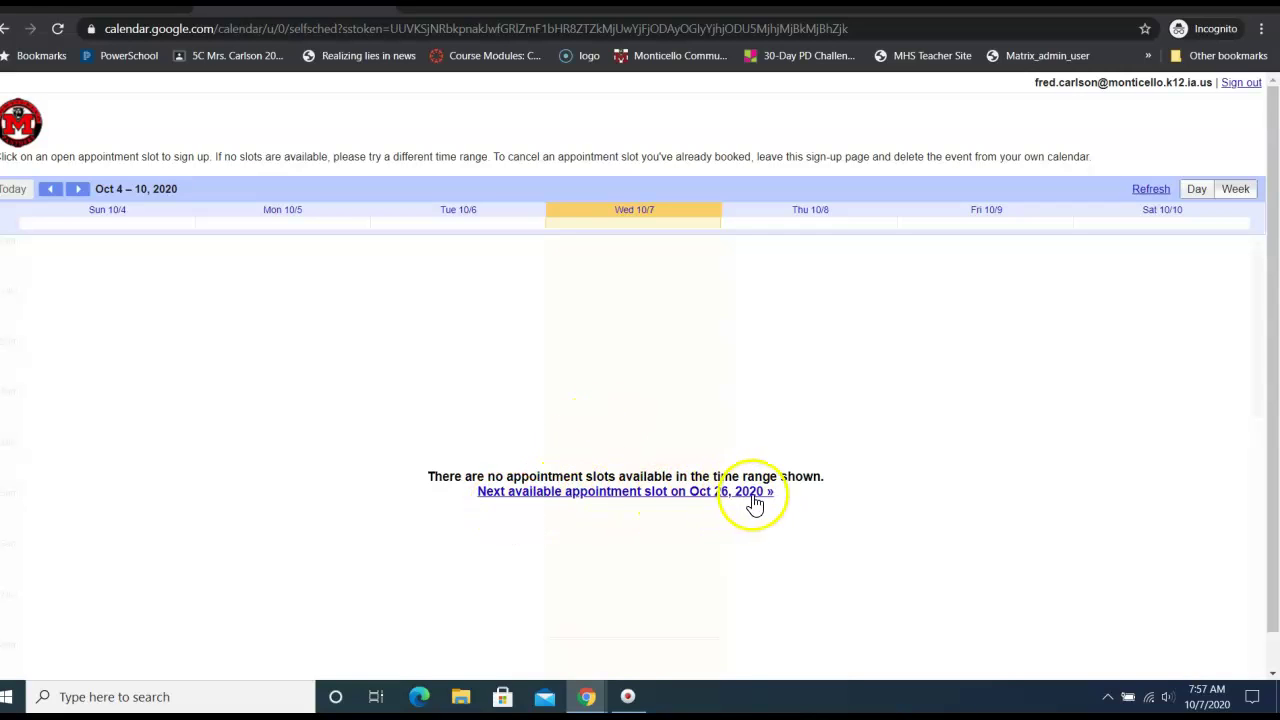
# As the parent, book the Monday Oct 26, 5:00–5:10pm slot and dismiss the confirmation.
pyautogui.click(638, 493)
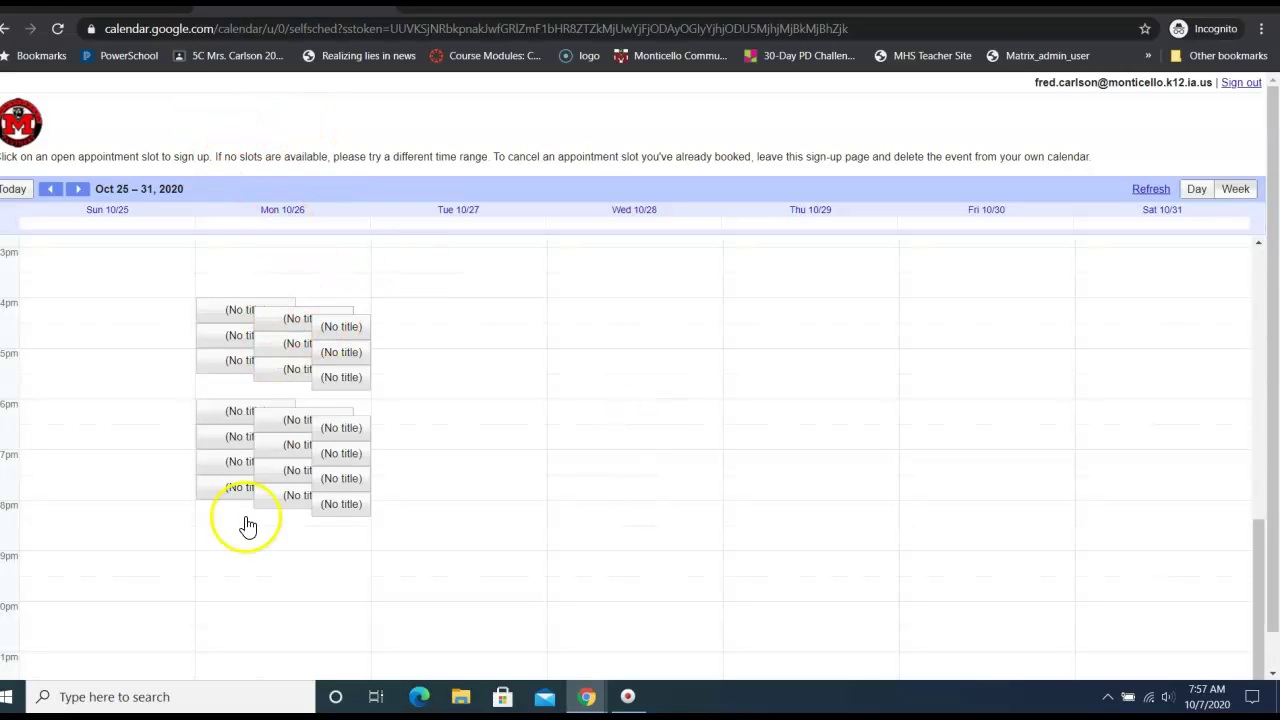
pyautogui.click(209, 362)
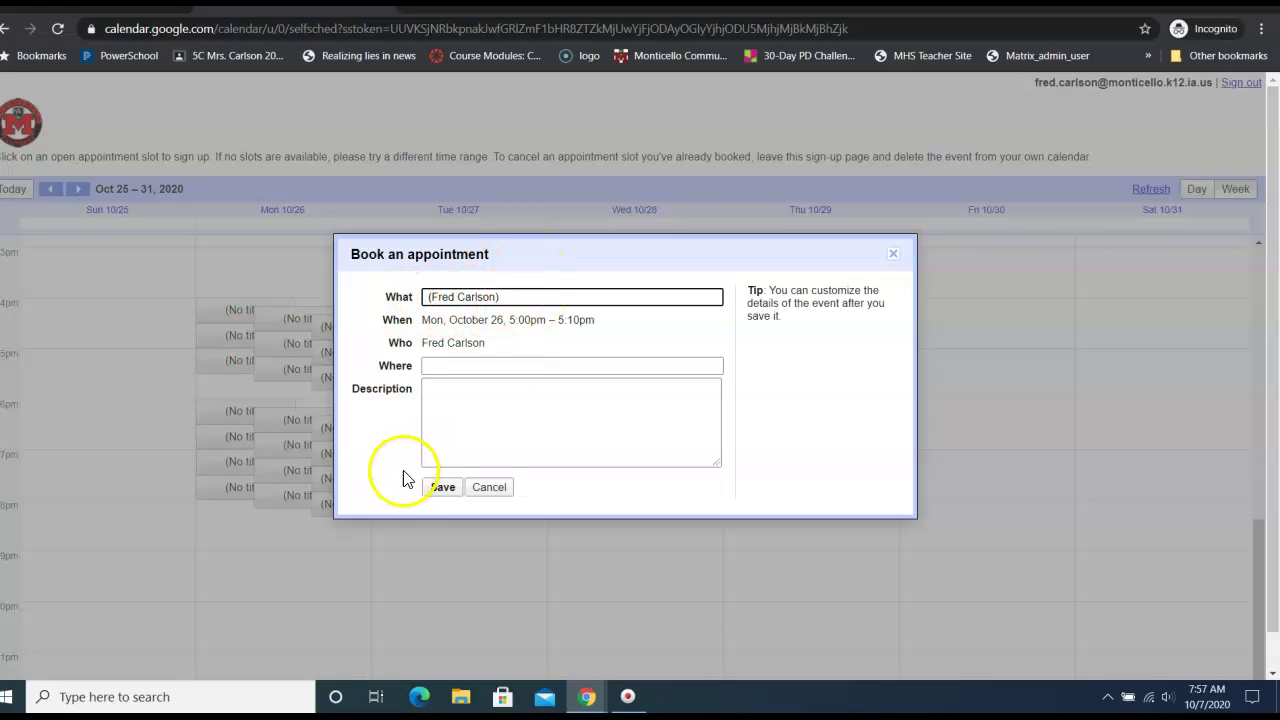
pyautogui.click(440, 490)
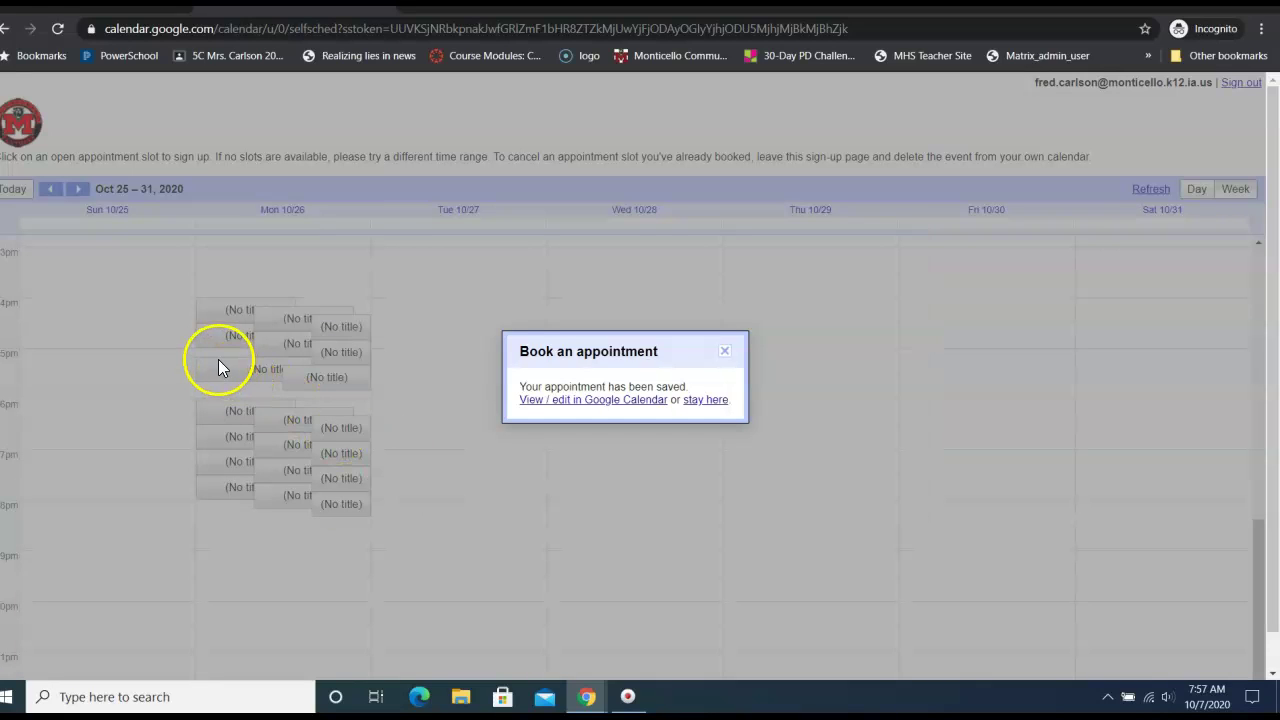
pyautogui.click(722, 354)
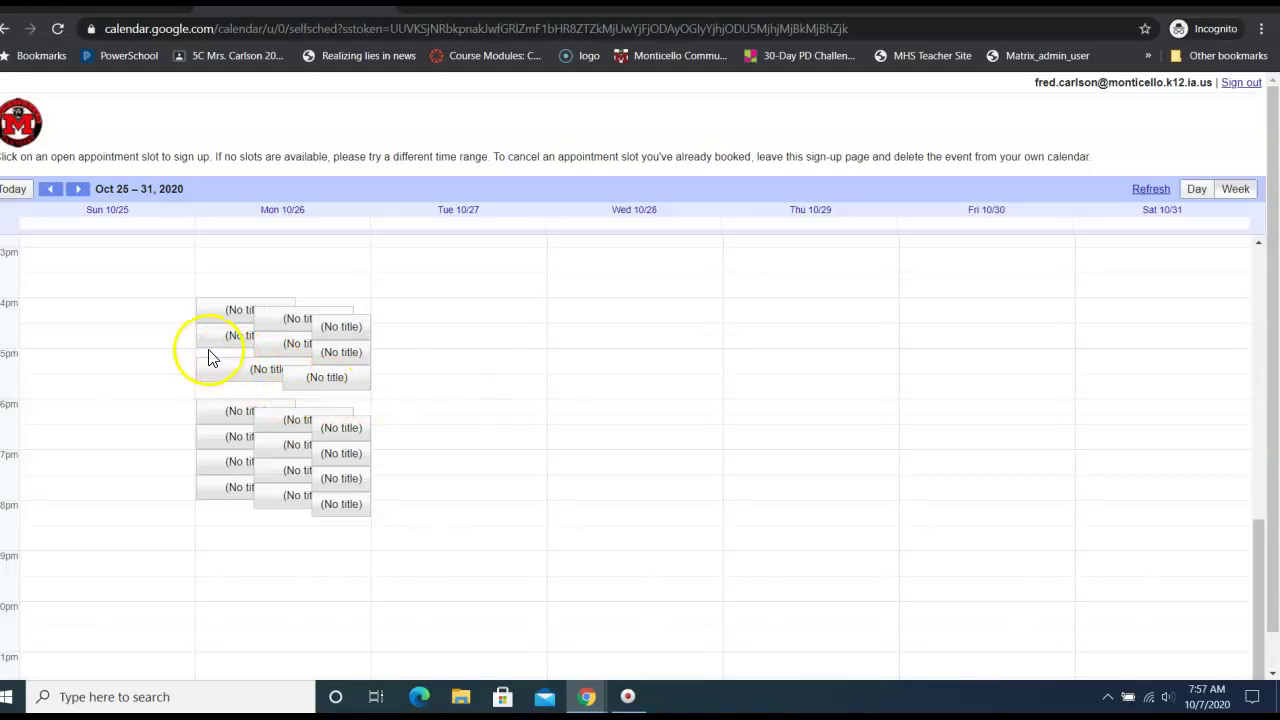
pyautogui.click(587, 698)
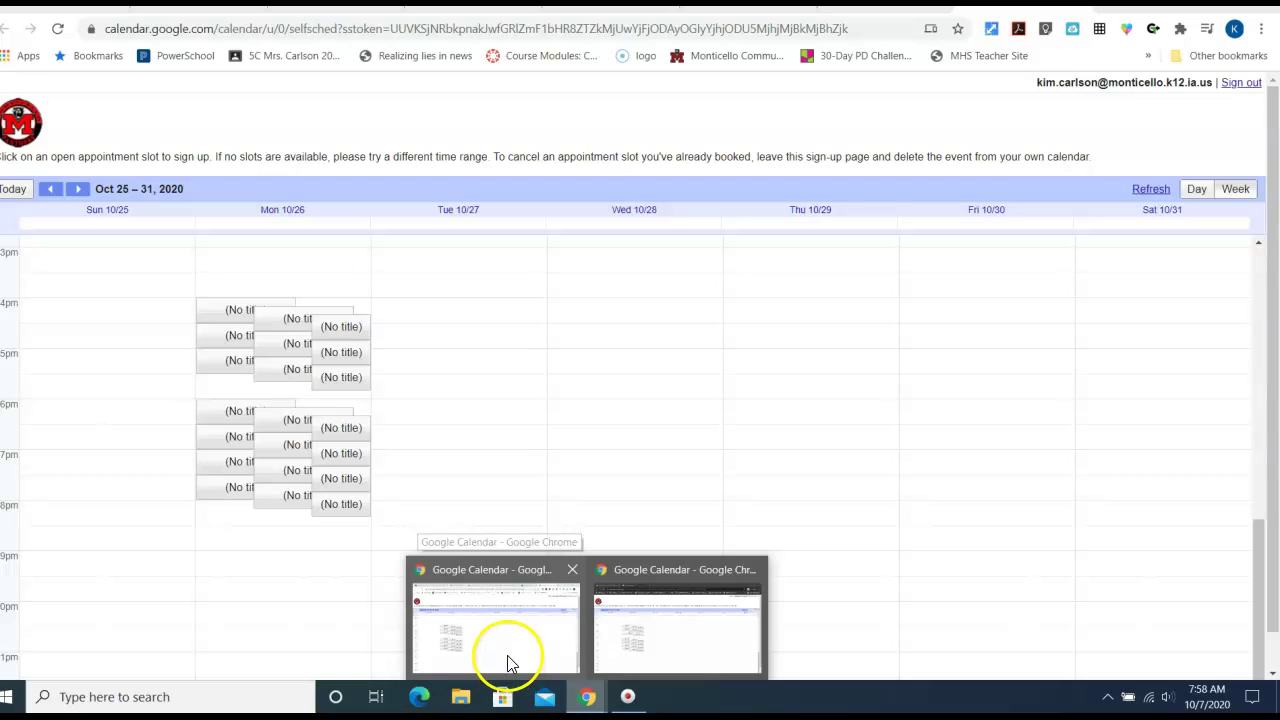
pyautogui.click(507, 655)
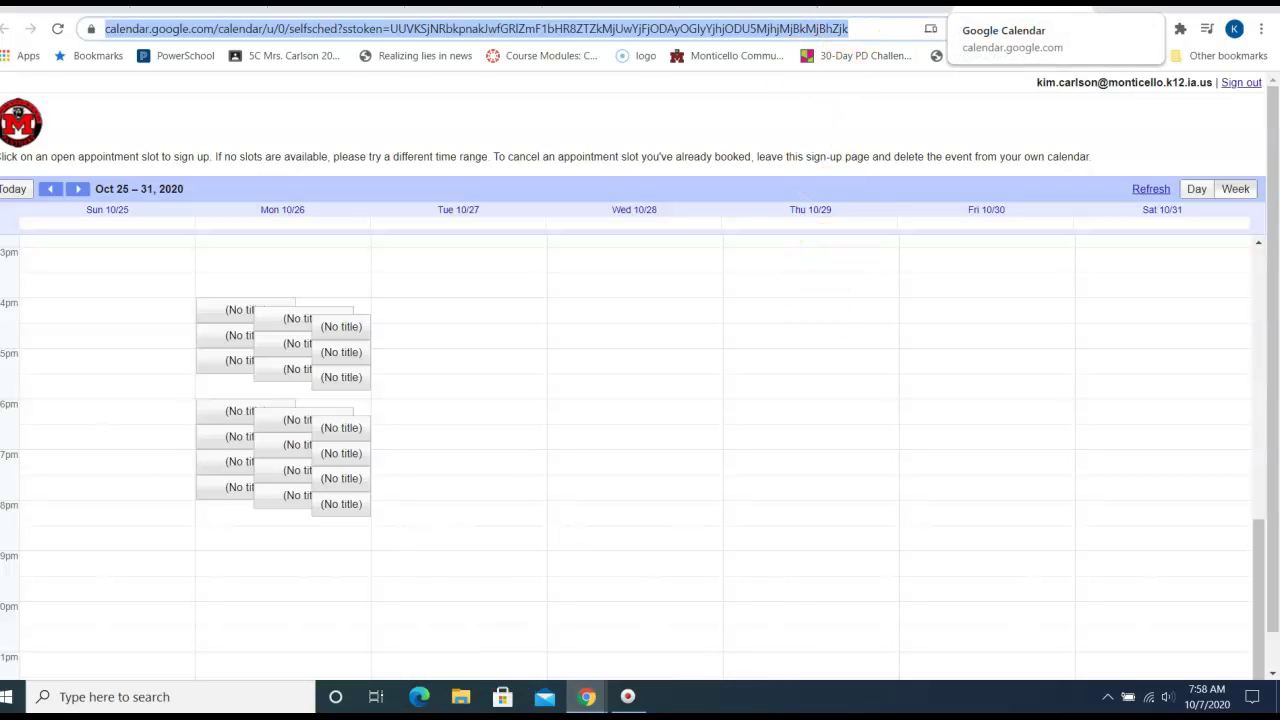
pyautogui.click(1050, 6)
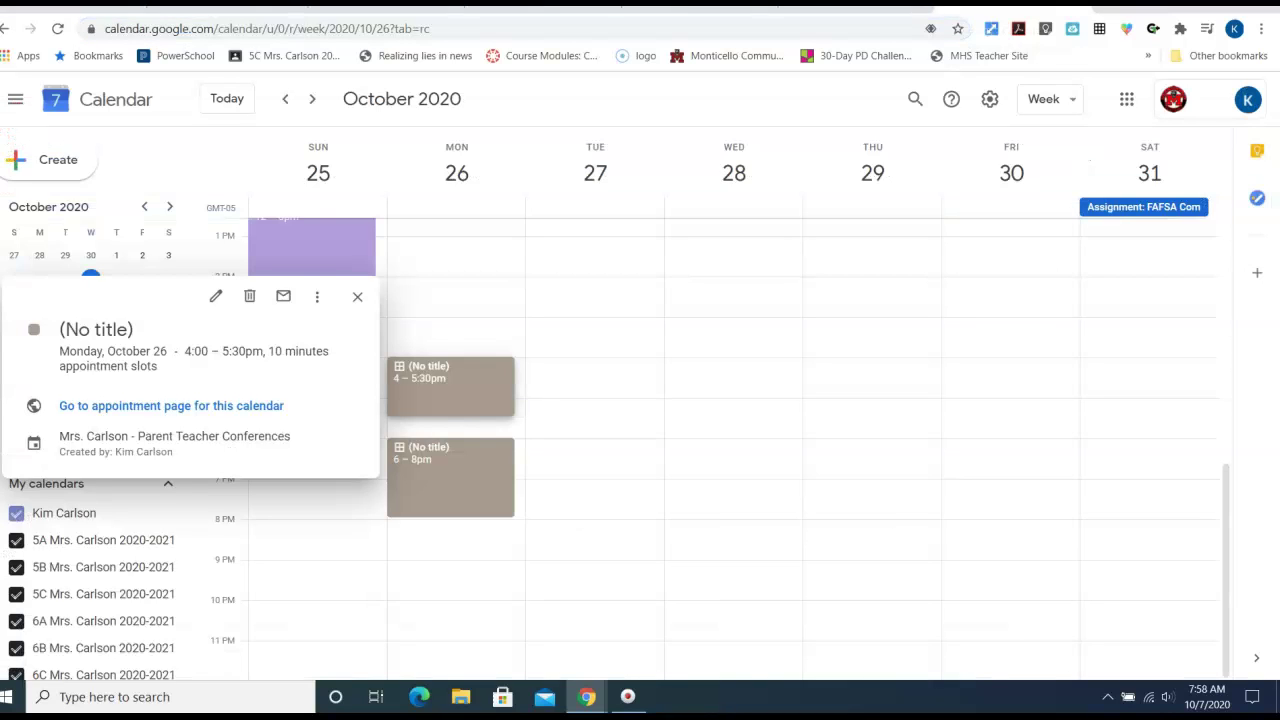
pyautogui.click(357, 296)
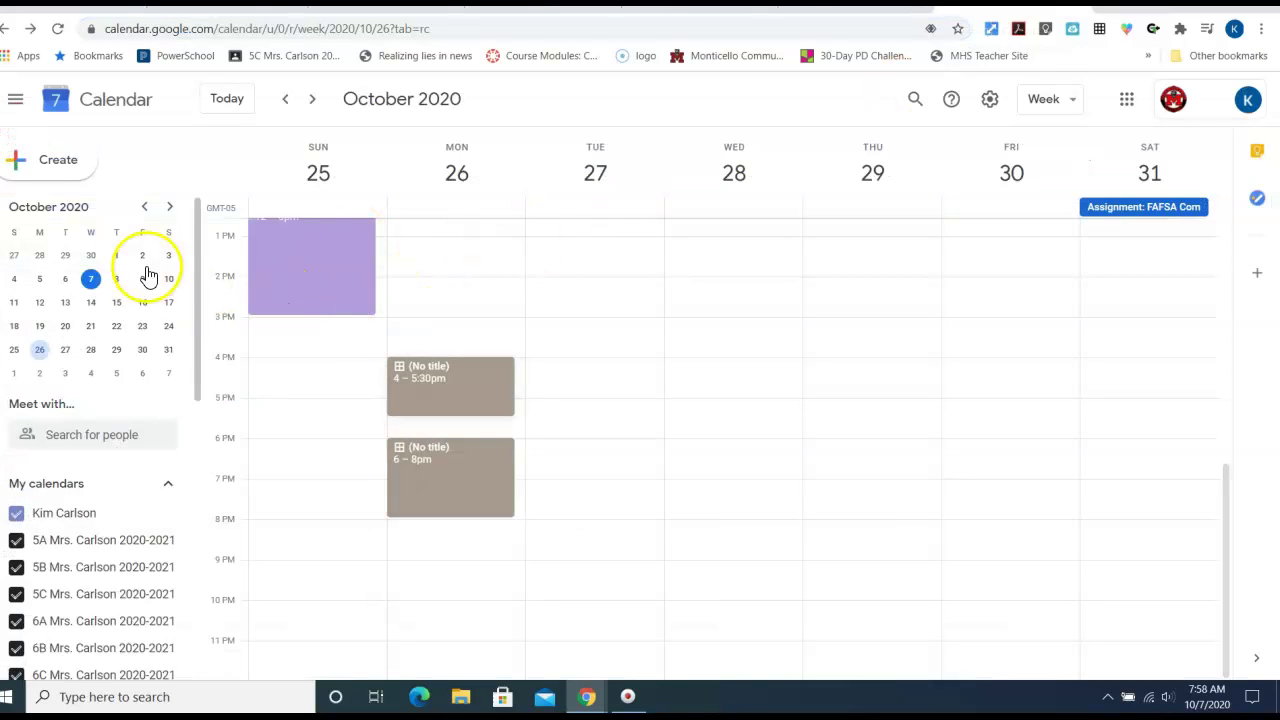
pyautogui.click(57, 30)
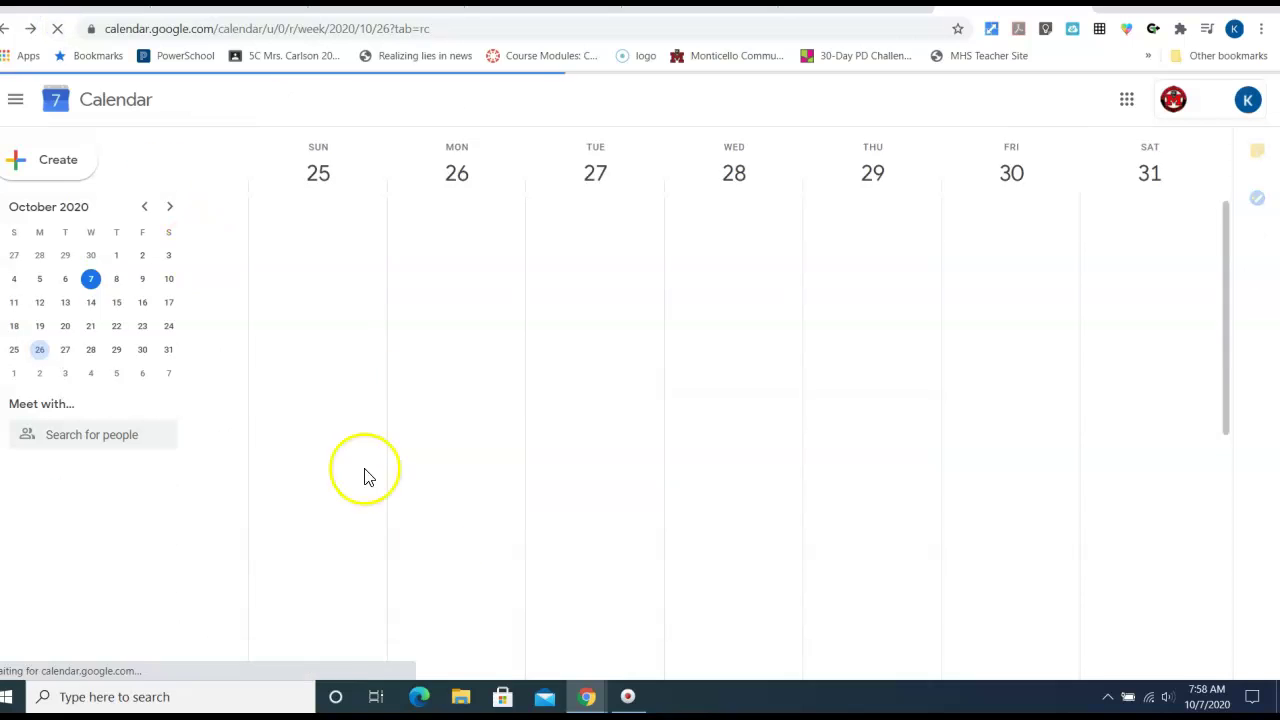
pyautogui.scroll(-2, 603, 376)
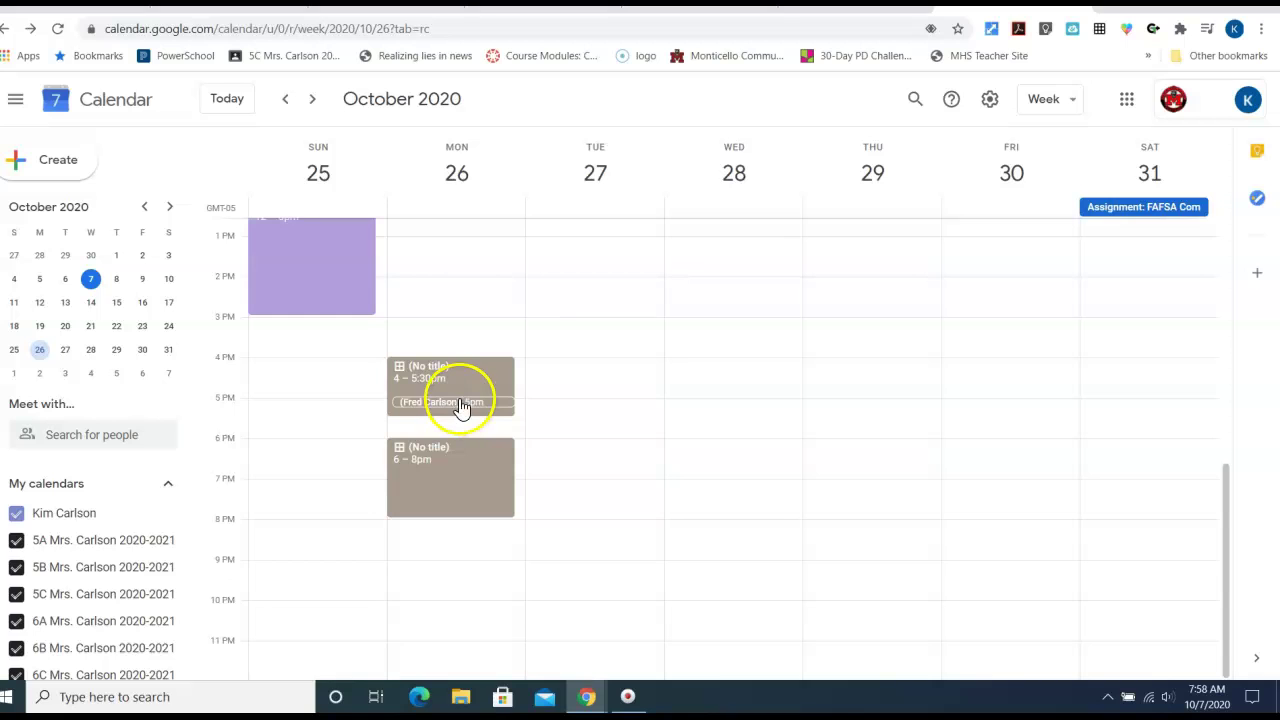
pyautogui.click(1050, 113)
pyautogui.click(1068, 268)
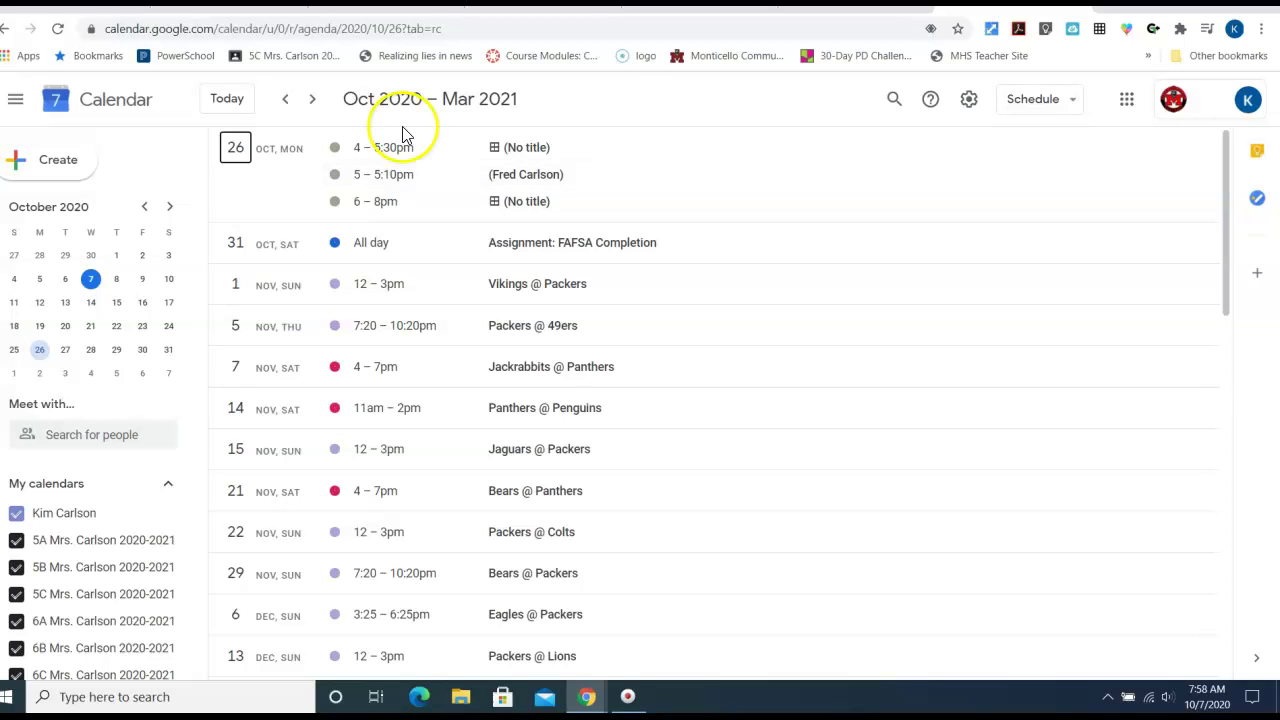
pyautogui.click(405, 180)
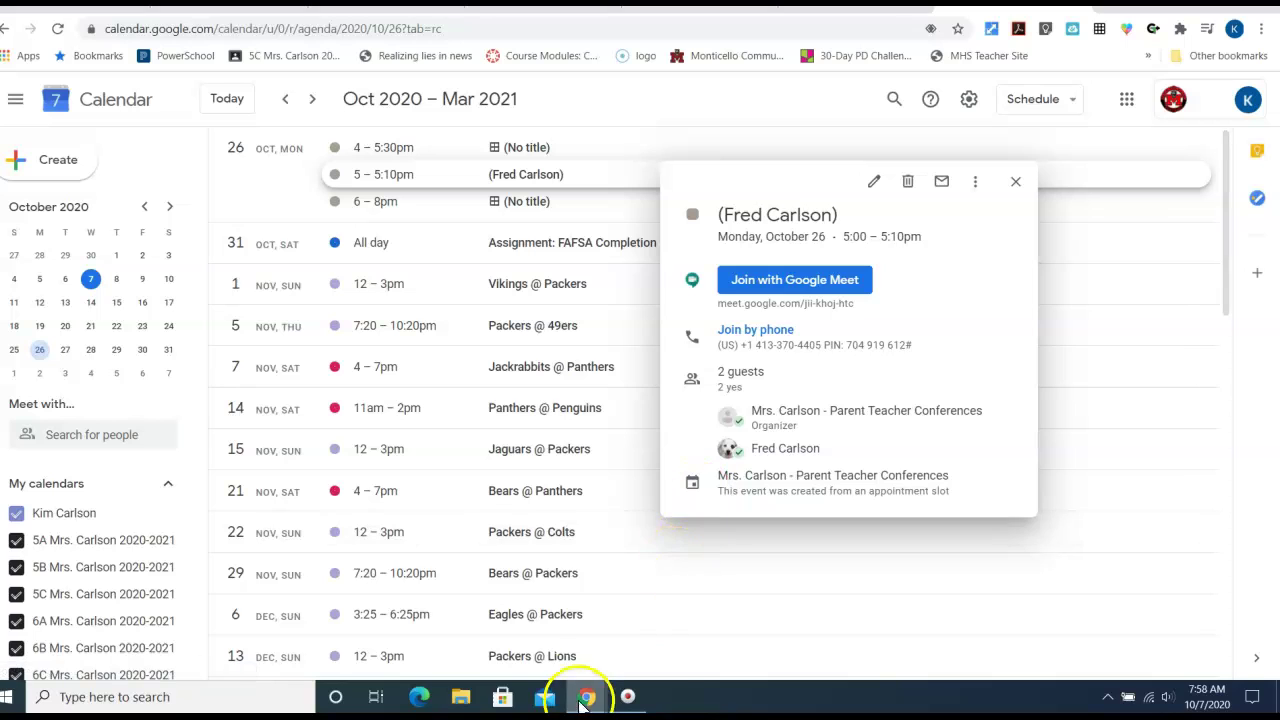
pyautogui.moveTo(586, 696)
pyautogui.click(641, 655)
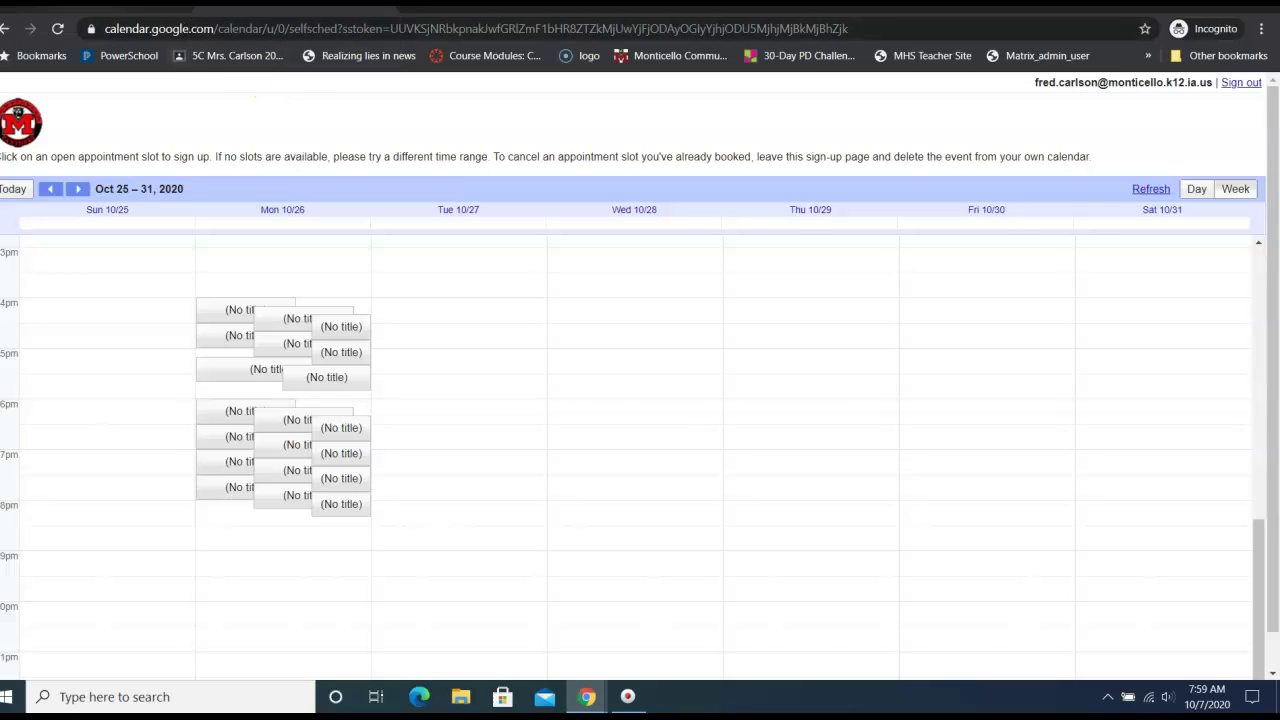
# In the parent's Gmail, open the Invitation email for the Oct 26, 5:00–5:10pm booking.
pyautogui.click(105, 5)
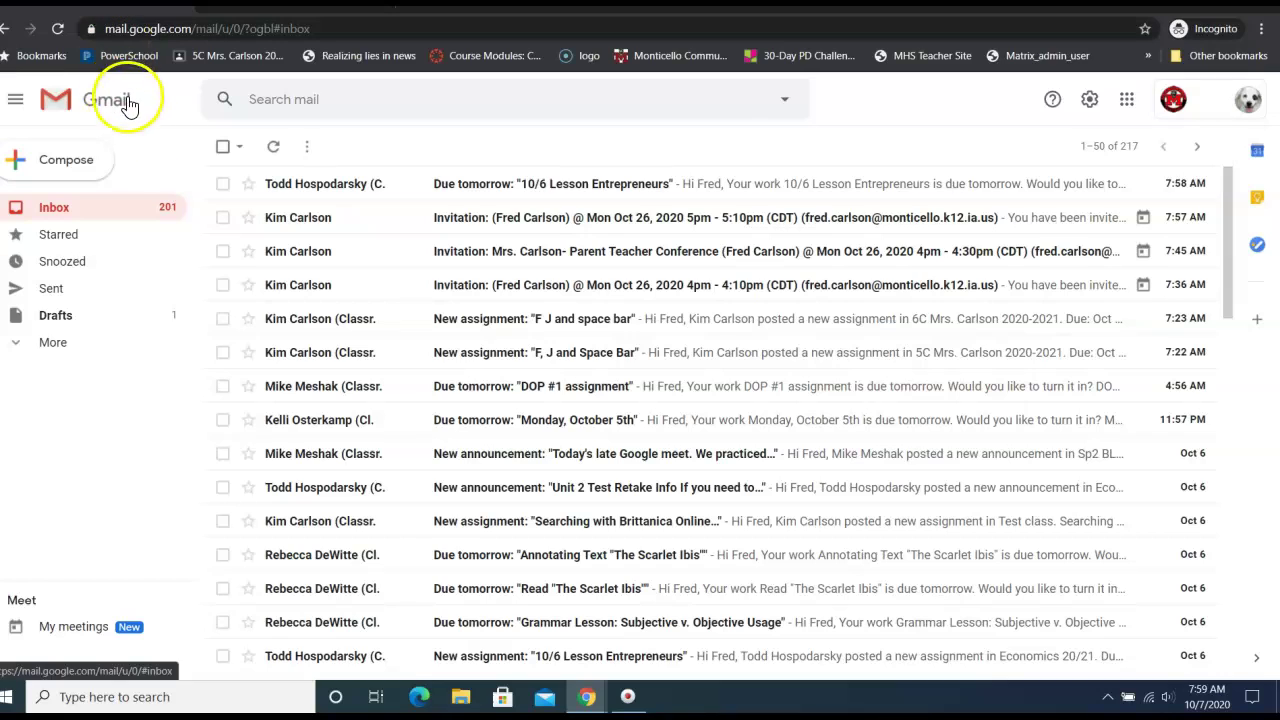
pyautogui.moveTo(305, 226)
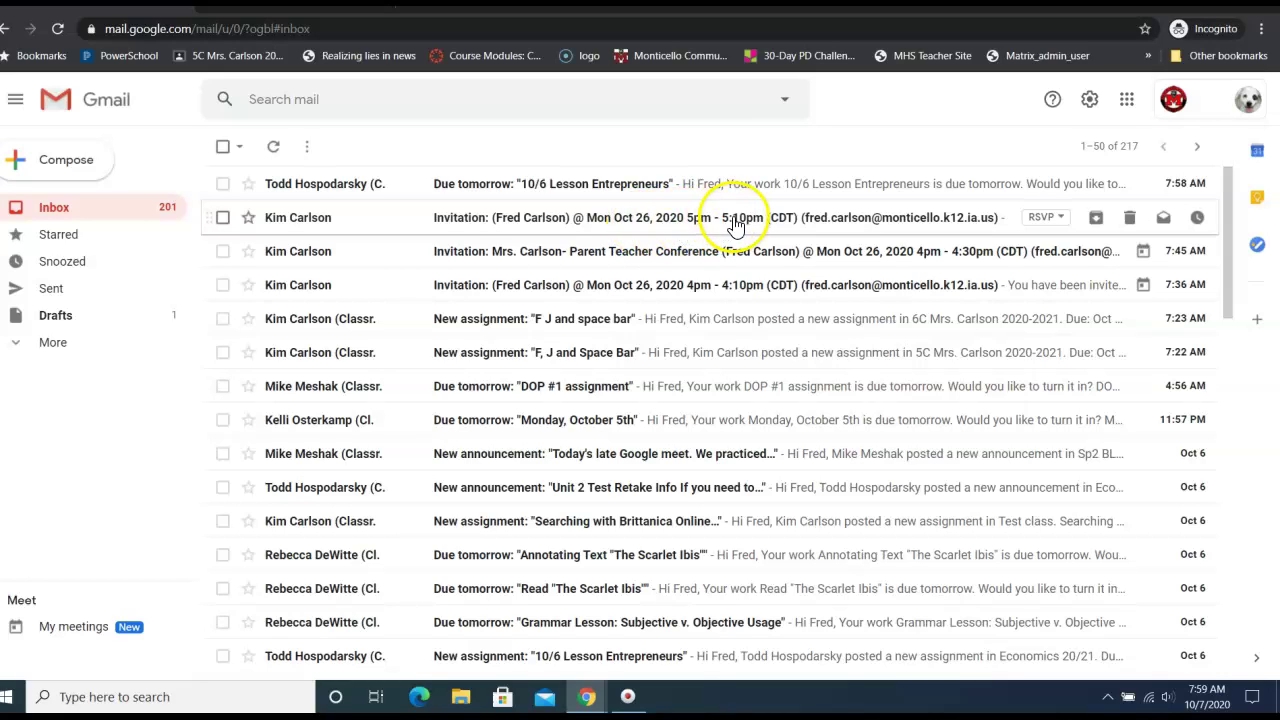
pyautogui.click(294, 217)
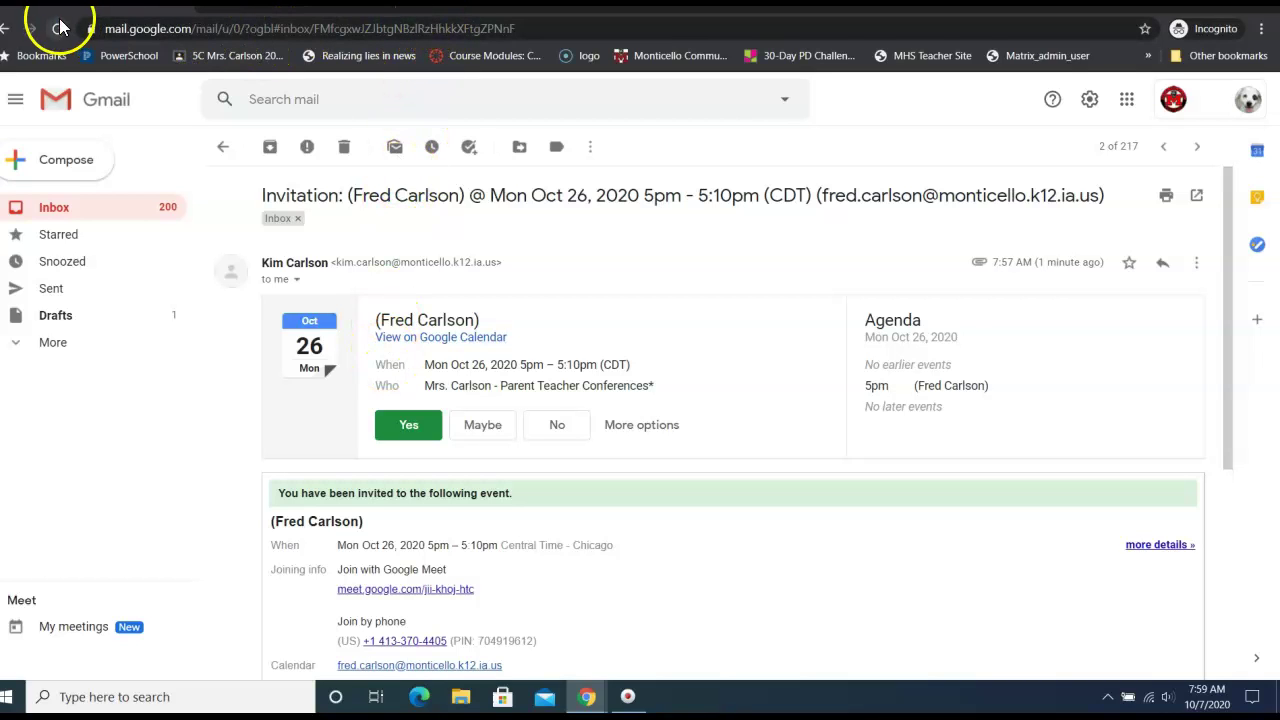
pyautogui.click(1126, 104)
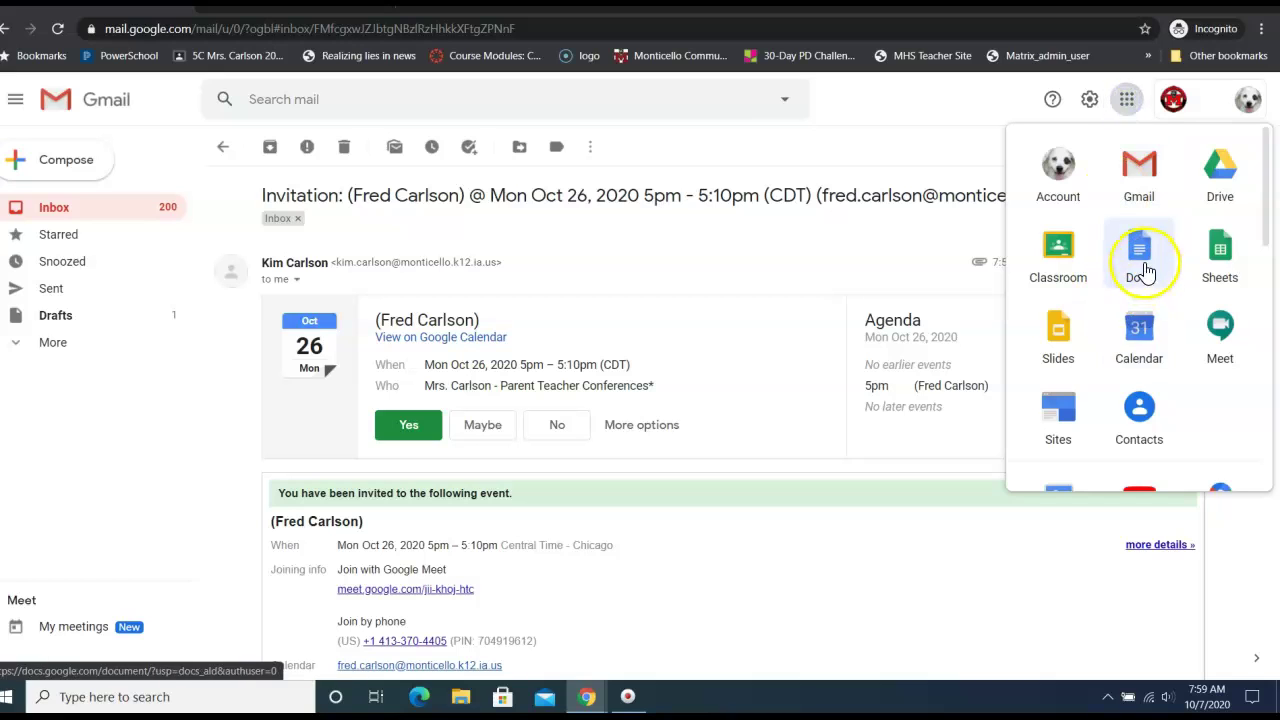
# View the booked 5:00–5:10pm event in the parent's calendar, then switch to the teacher's window.
pyautogui.click(1139, 330)
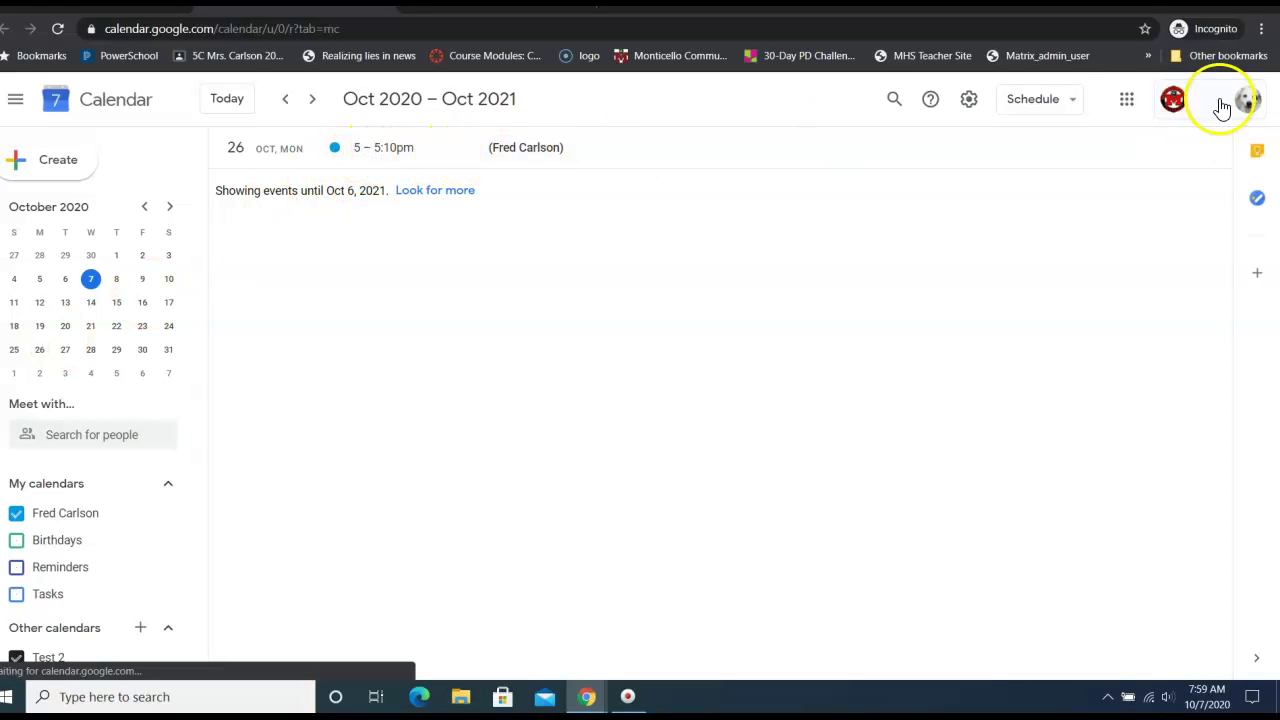
pyautogui.click(403, 158)
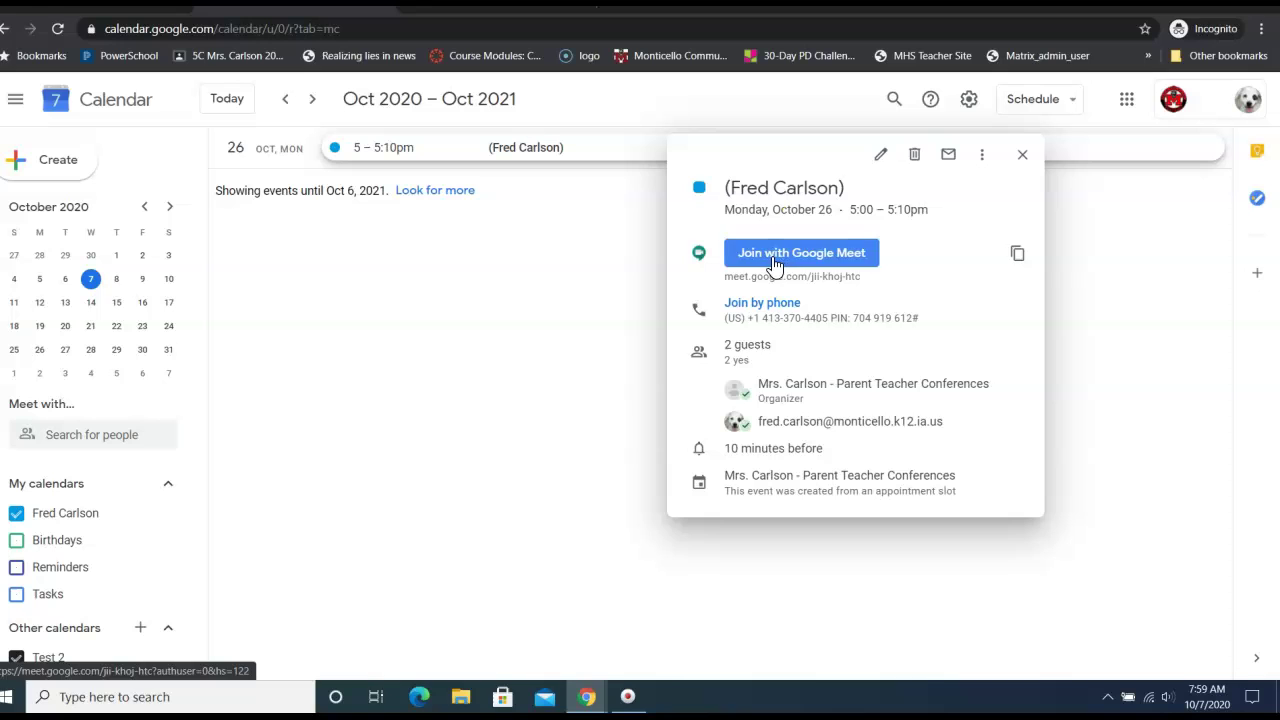
pyautogui.moveTo(583, 700)
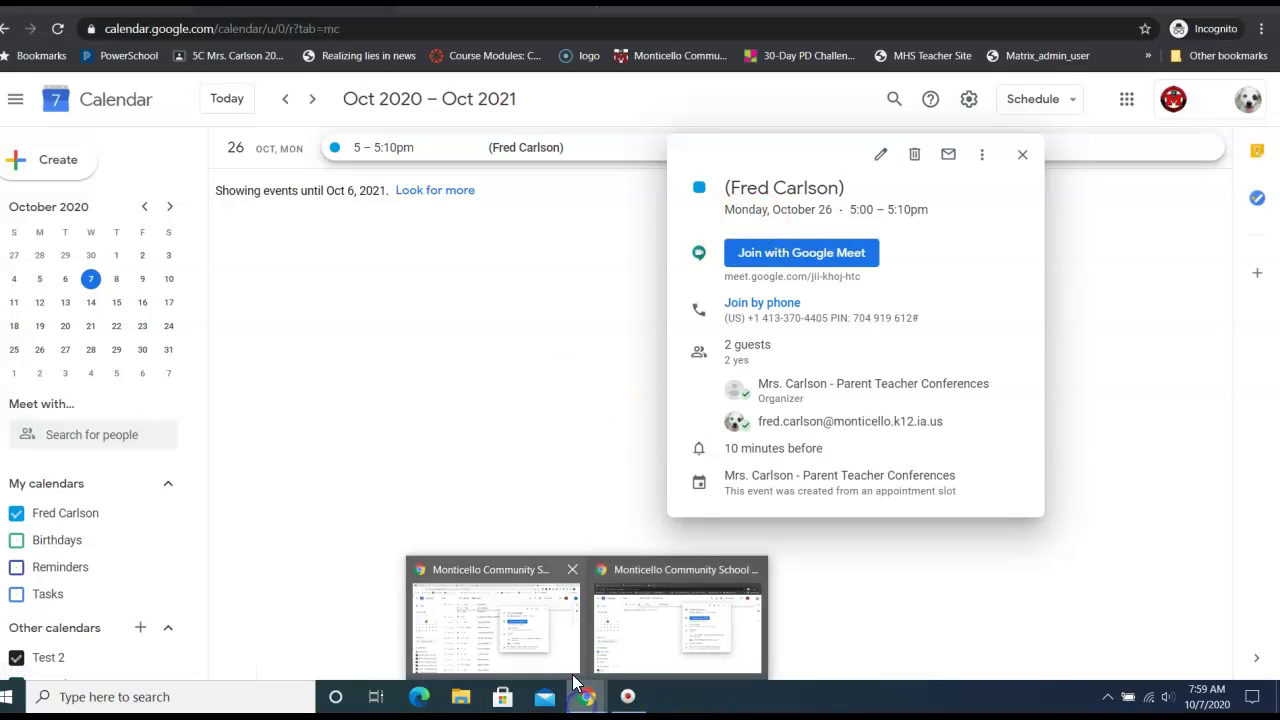
pyautogui.click(555, 648)
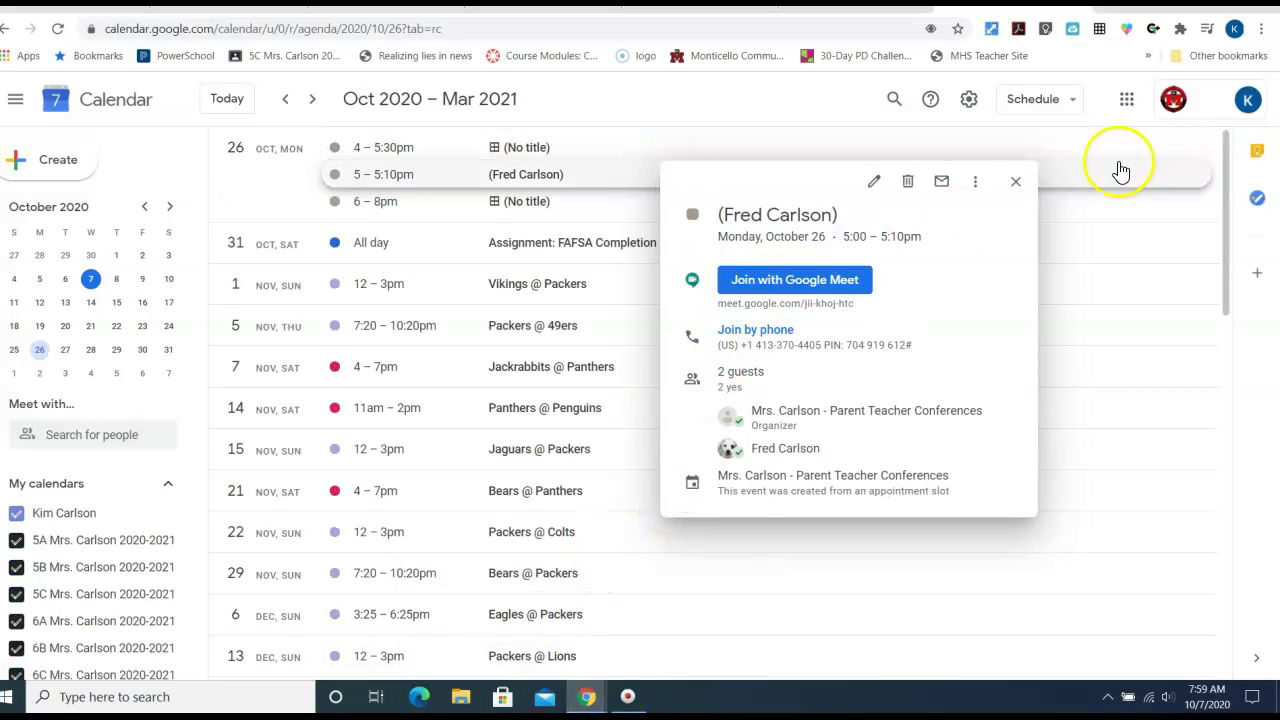
# Close the appointment details and return the teacher's calendar to week view.
pyautogui.click(1015, 185)
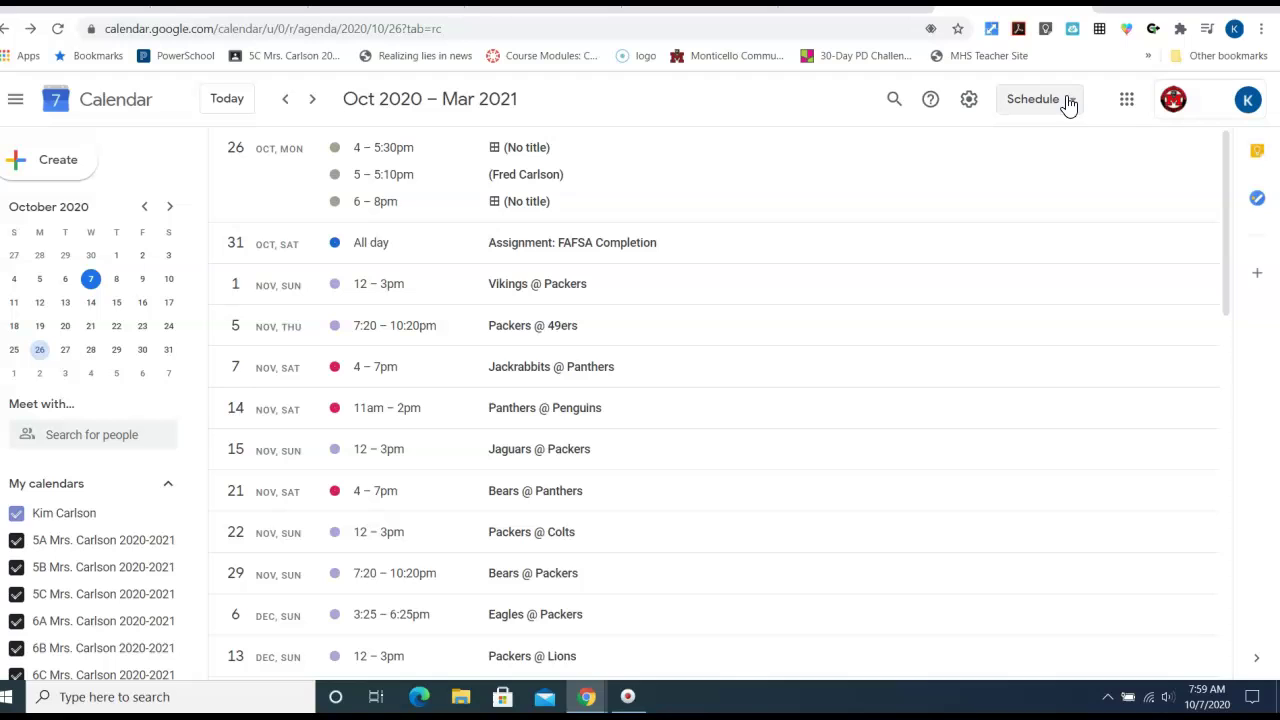
pyautogui.click(1068, 102)
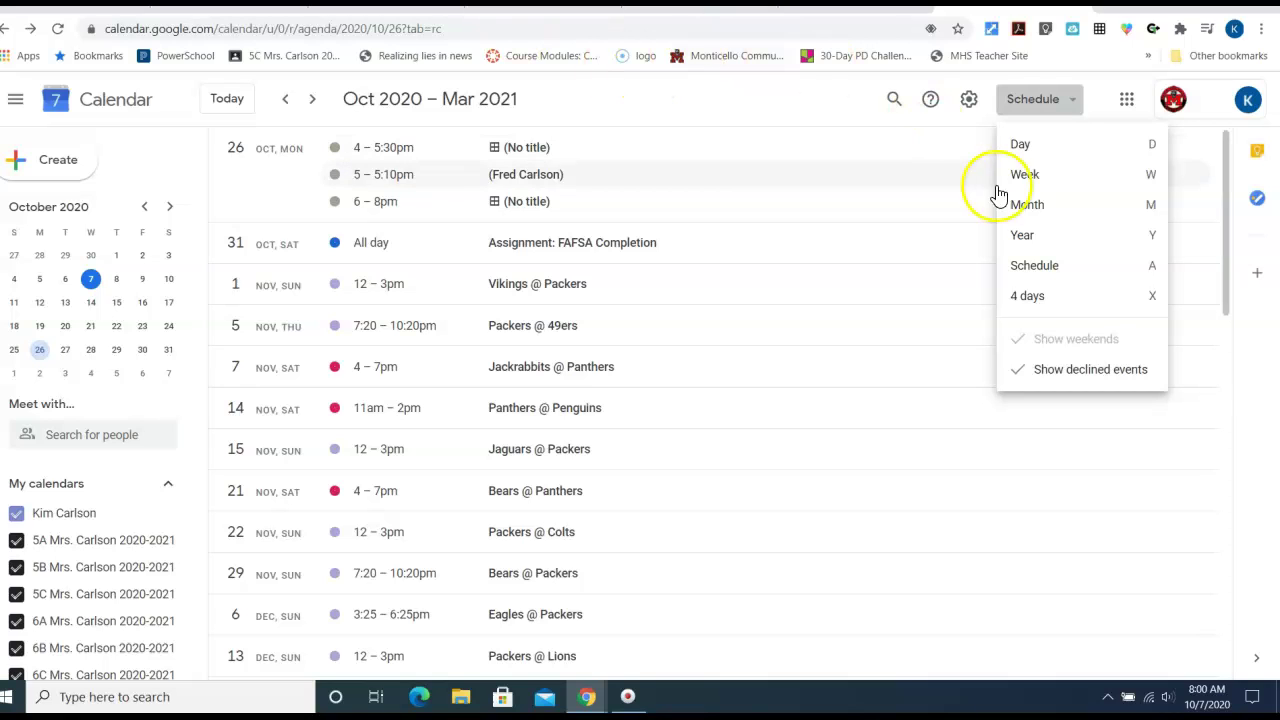
pyautogui.click(1026, 178)
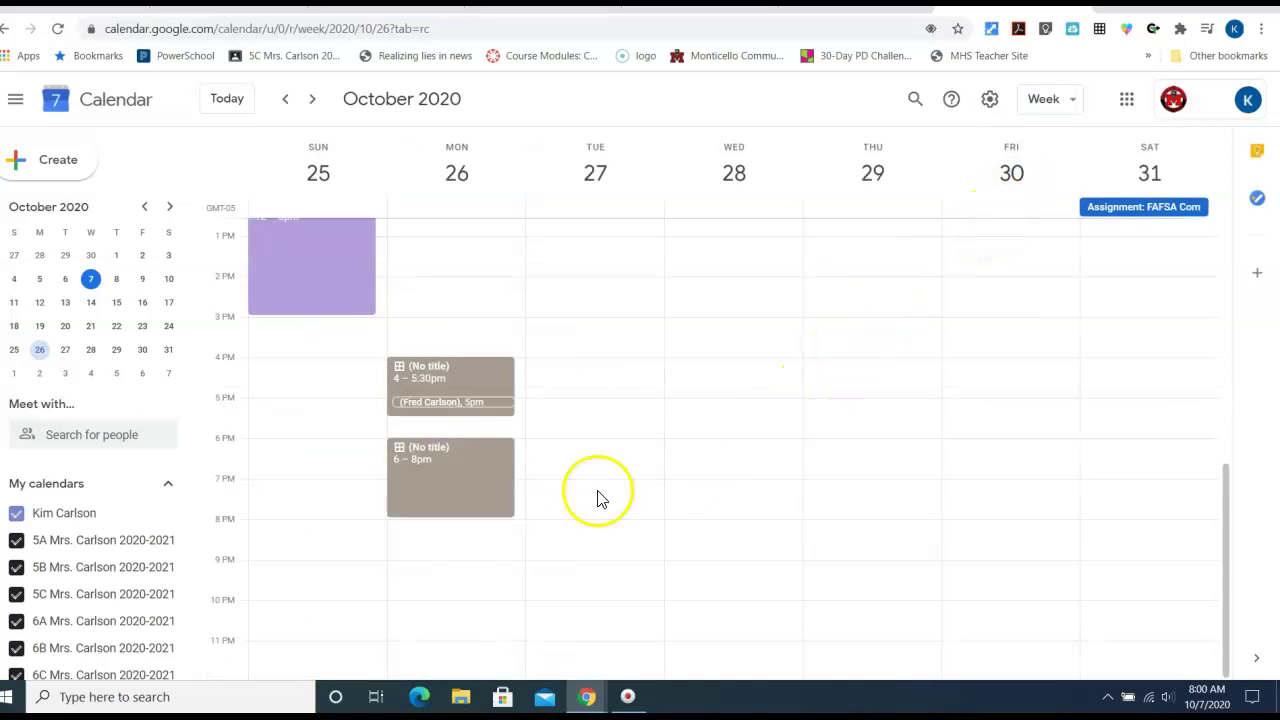